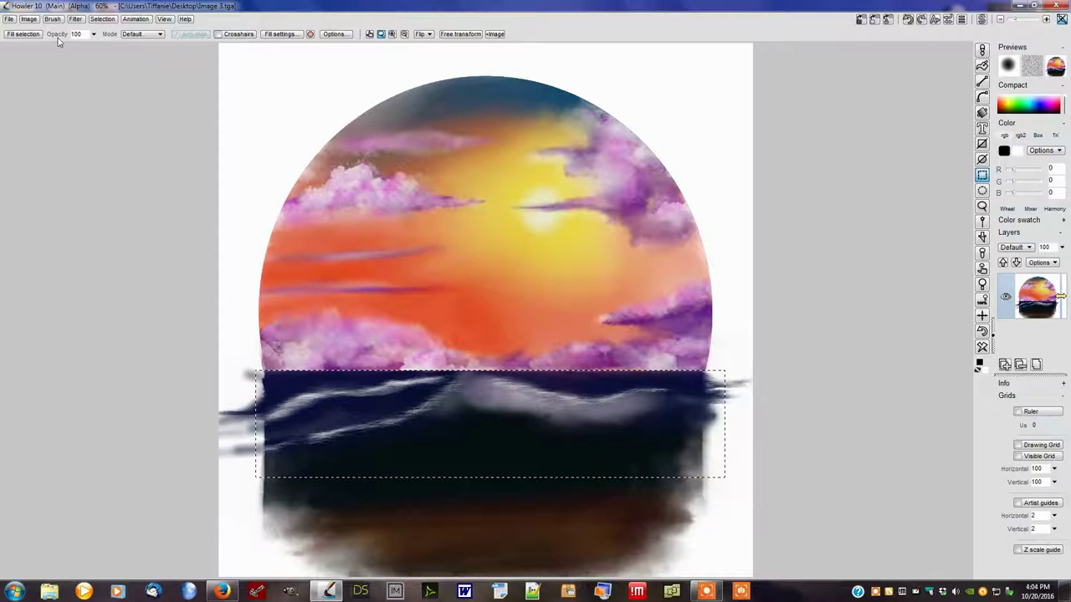
# - With the Brush tool, enlarge the brush library and load the Choppy Water brush
pyautogui.click(983, 51)
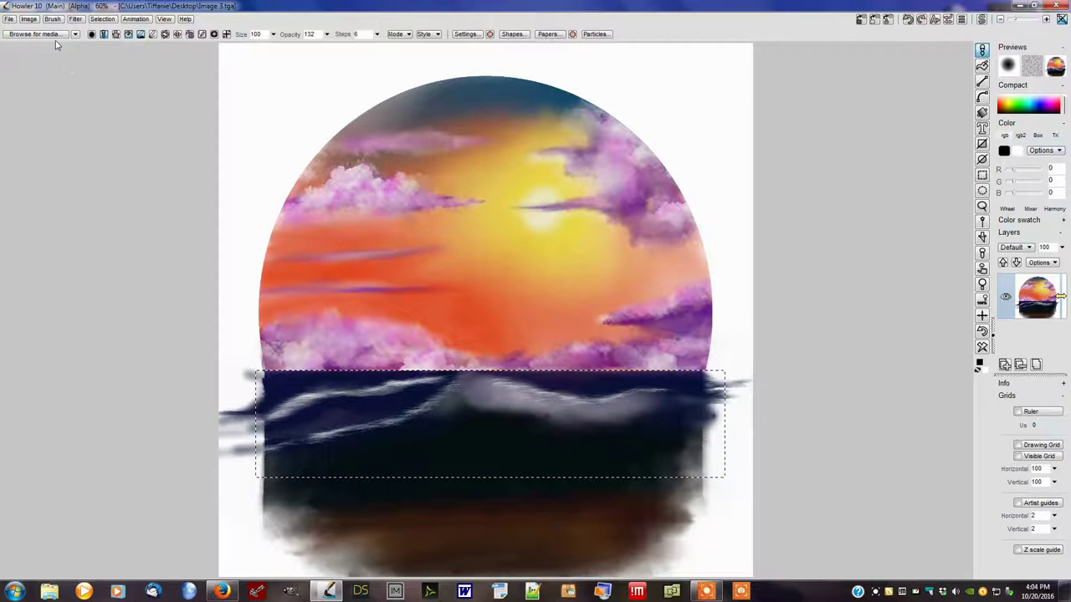
pyautogui.click(56, 34)
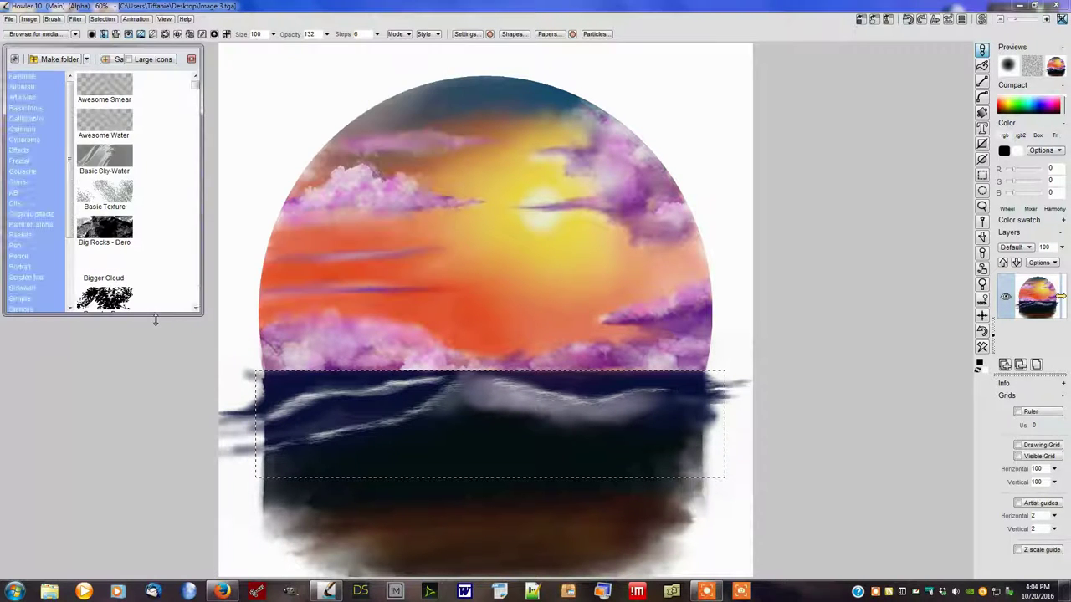
pyautogui.moveTo(154, 321); pyautogui.dragTo(139, 579)
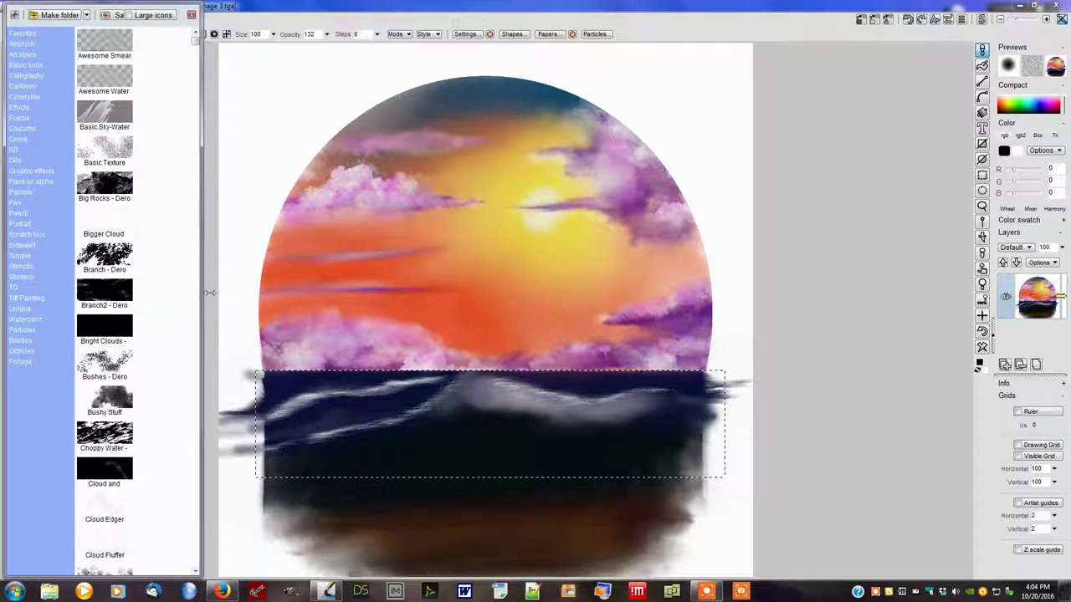
pyautogui.moveTo(208, 292); pyautogui.dragTo(221, 297)
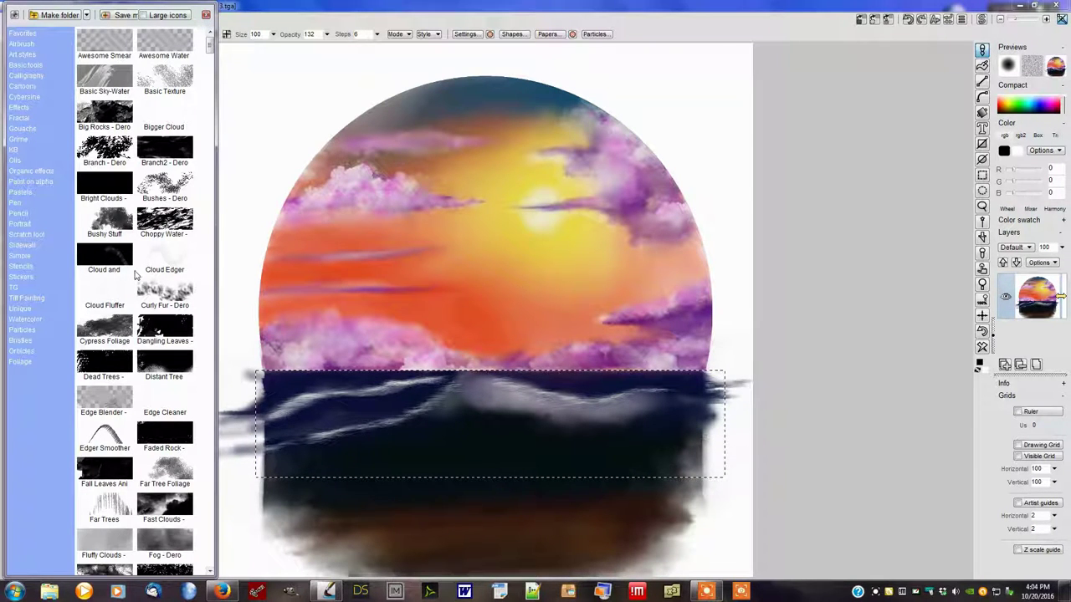
pyautogui.click(168, 226)
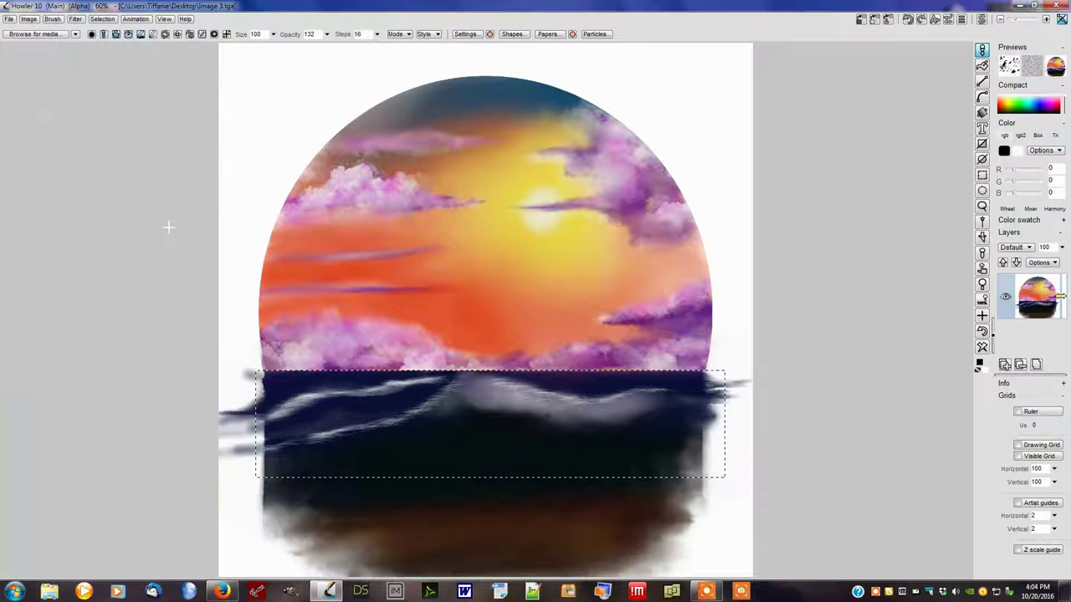
# - Make white the primary colour, test white specks on the left wave, undo them, and reopen the brush library
pyautogui.click(442, 412)
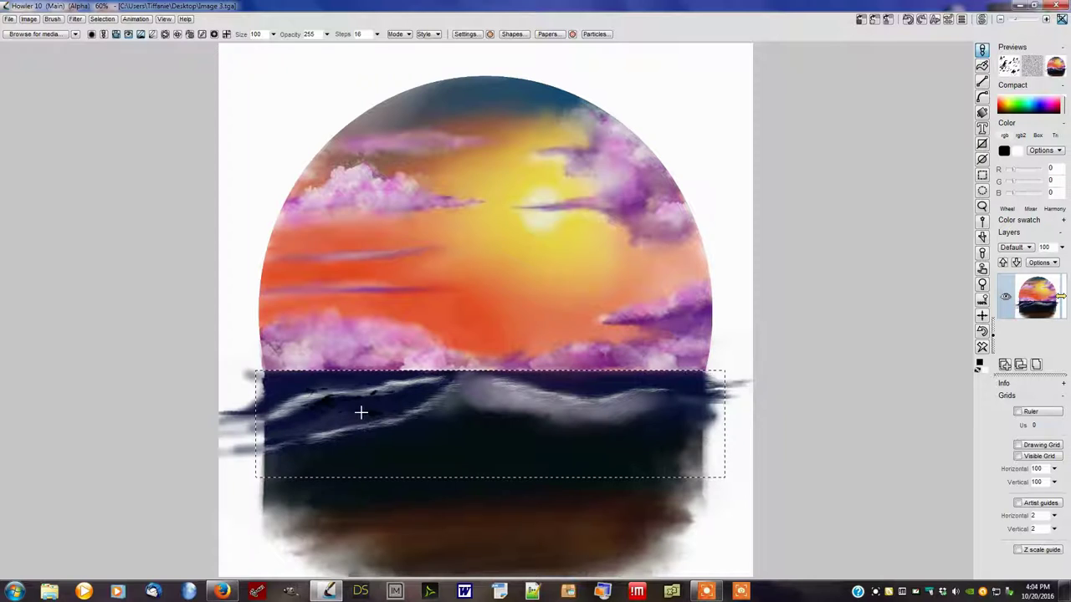
pyautogui.click(425, 34)
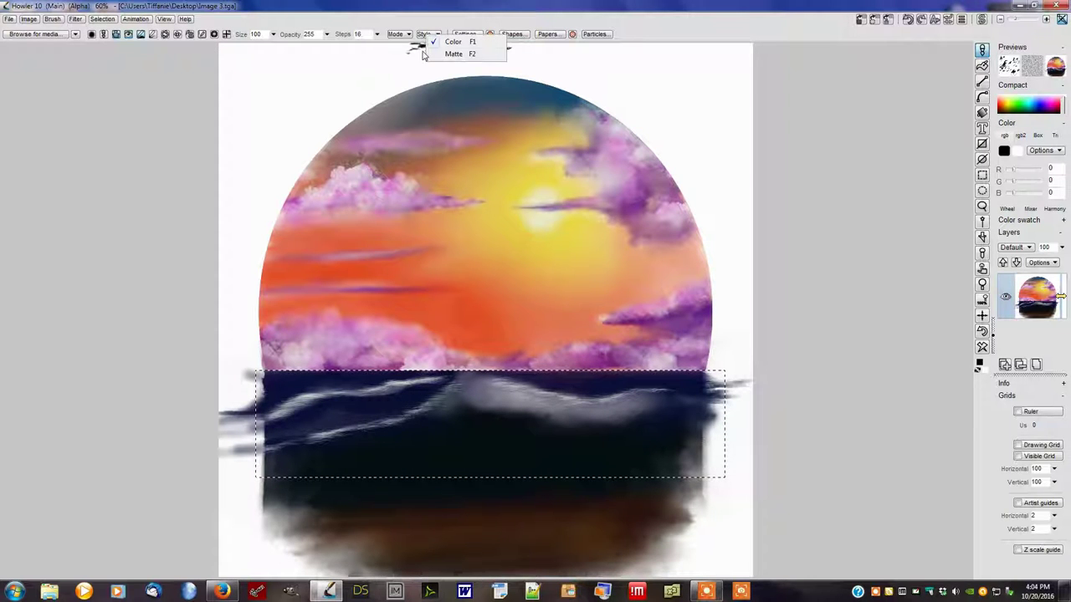
pyautogui.click(977, 367)
pyautogui.click(358, 415)
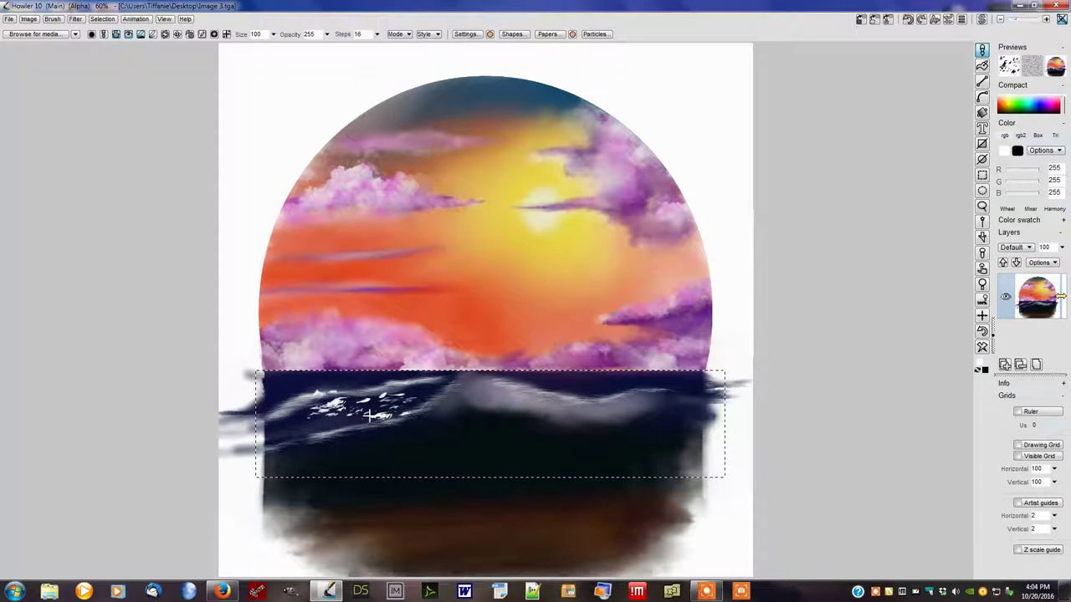
pyautogui.click(369, 416)
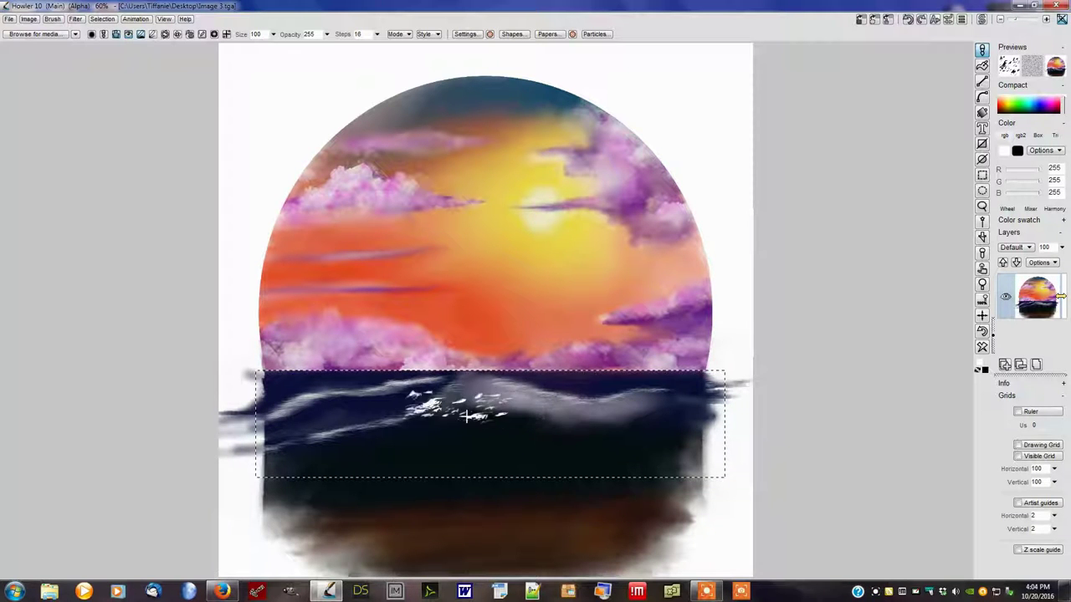
pyautogui.hotkey('ctrl', 'z')
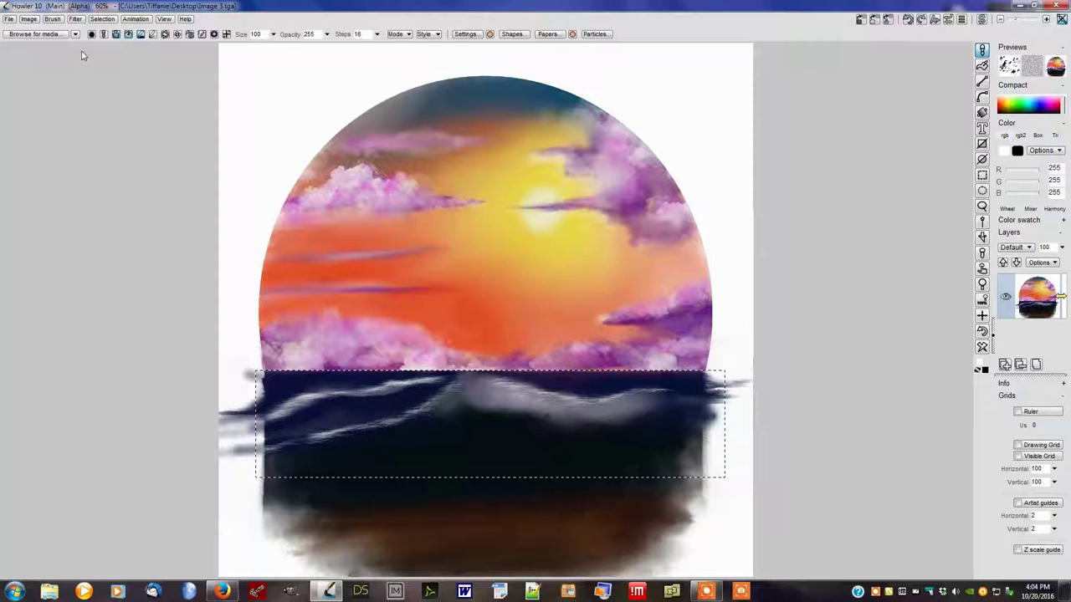
pyautogui.click(38, 35)
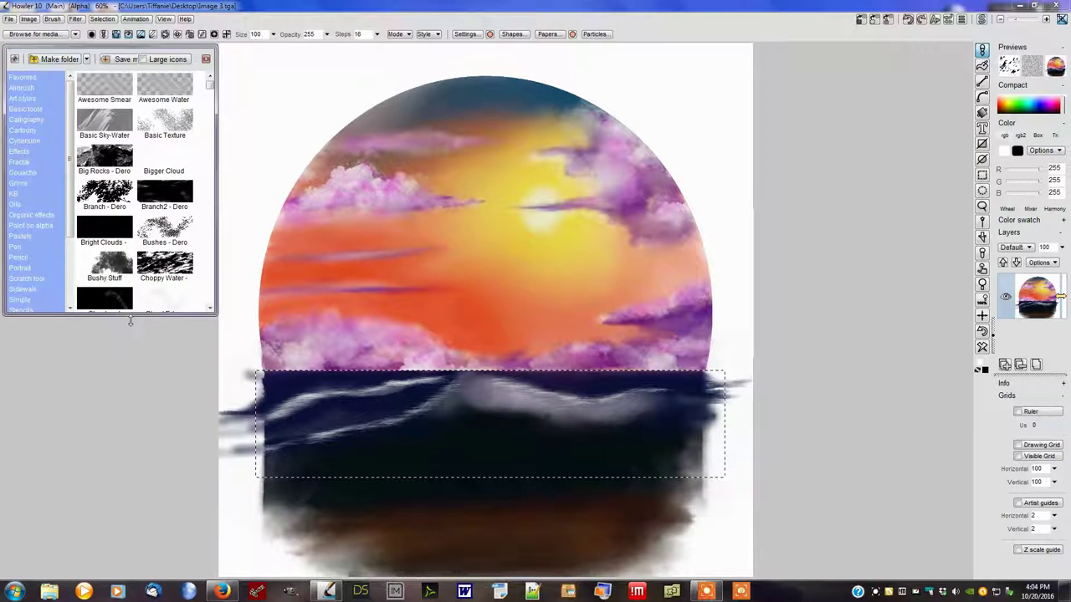
# - Make the brush library taller and scroll its thumbnails, briefly previewing a sparkle stamp
pyautogui.moveTo(127, 316); pyautogui.dragTo(125, 579)
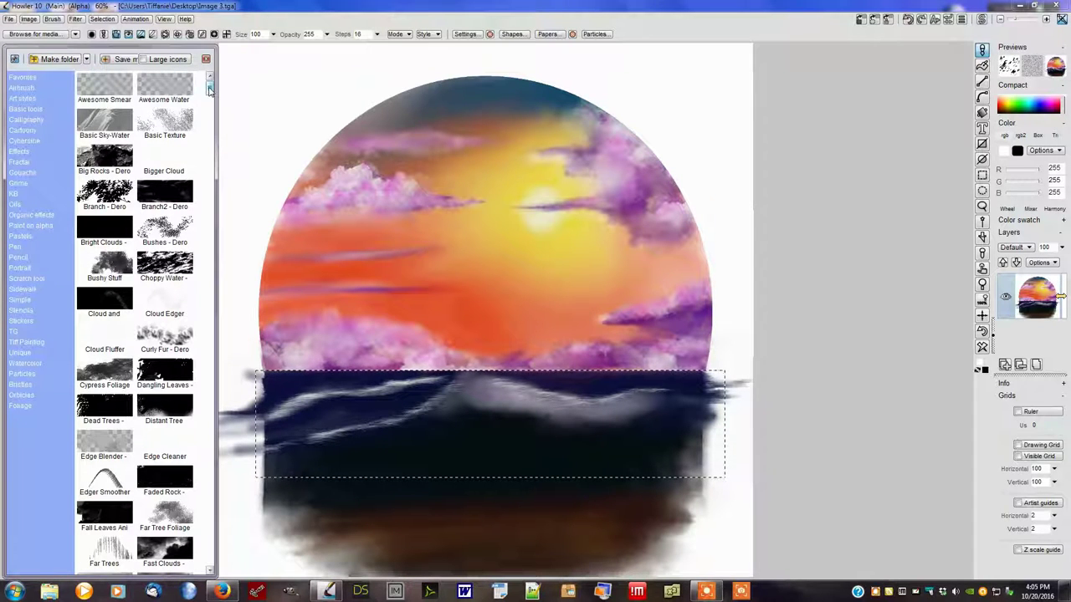
pyautogui.moveTo(210, 93); pyautogui.dragTo(218, 242)
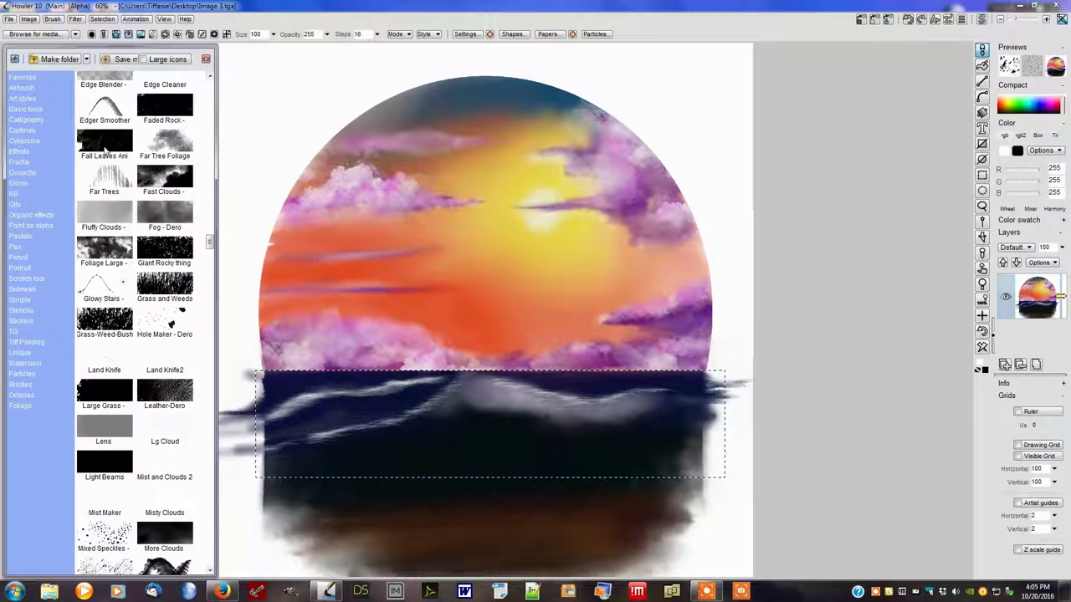
pyautogui.moveTo(347, 311)
pyautogui.mouseDown()
pyautogui.moveTo(427, 306)
pyautogui.moveTo(506, 364)
pyautogui.mouseUp()
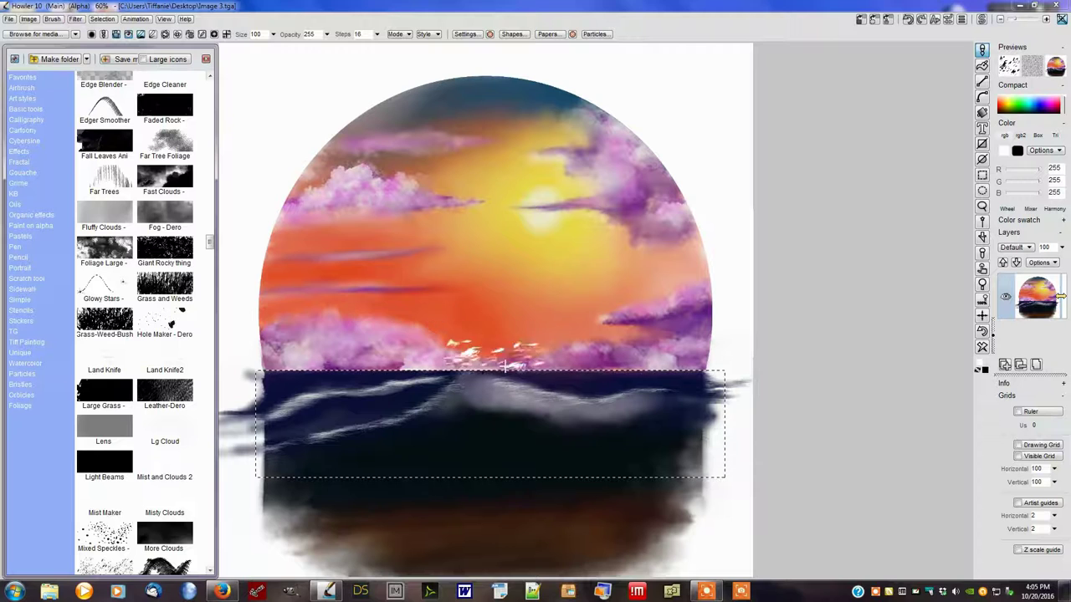
pyautogui.moveTo(321, 332); pyautogui.dragTo(119, 289)
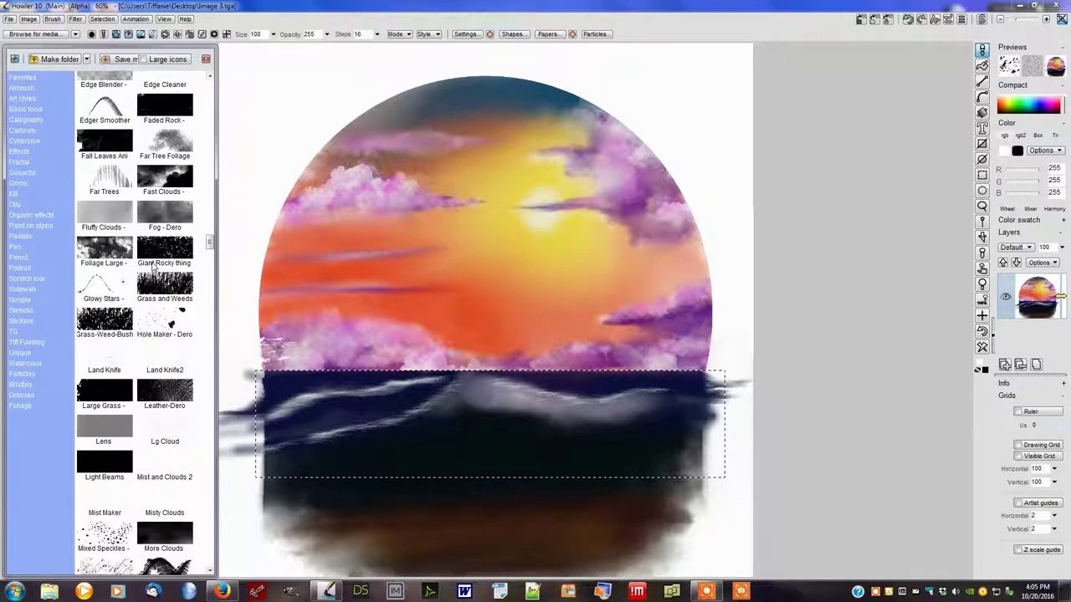
pyautogui.moveTo(211, 243)
pyautogui.mouseDown()
pyautogui.moveTo(223, 427)
pyautogui.moveTo(211, 467)
pyautogui.mouseUp()
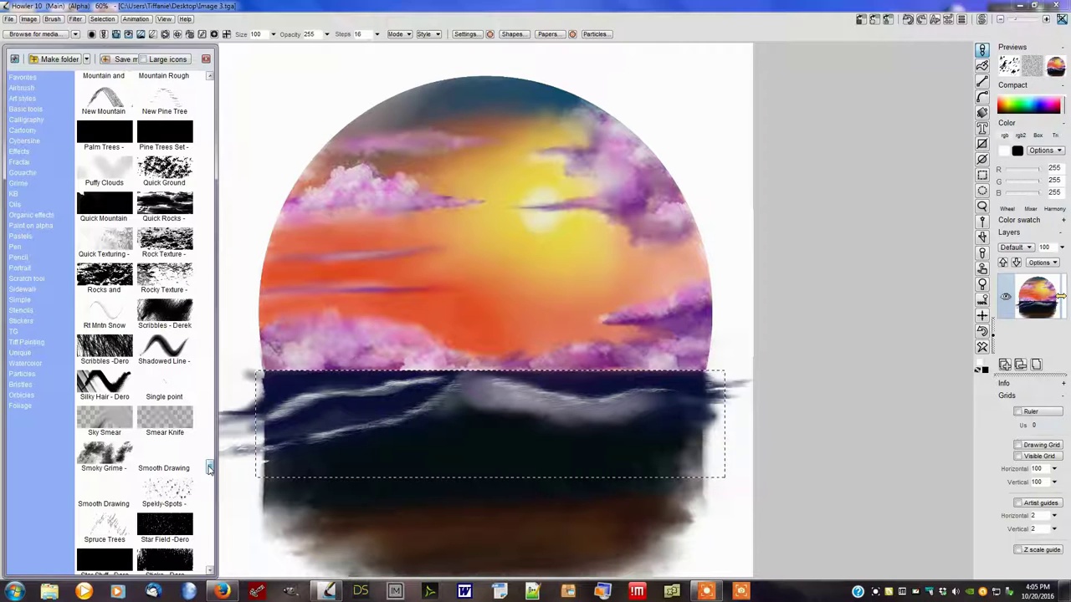
pyautogui.moveTo(210, 469); pyautogui.dragTo(207, 80)
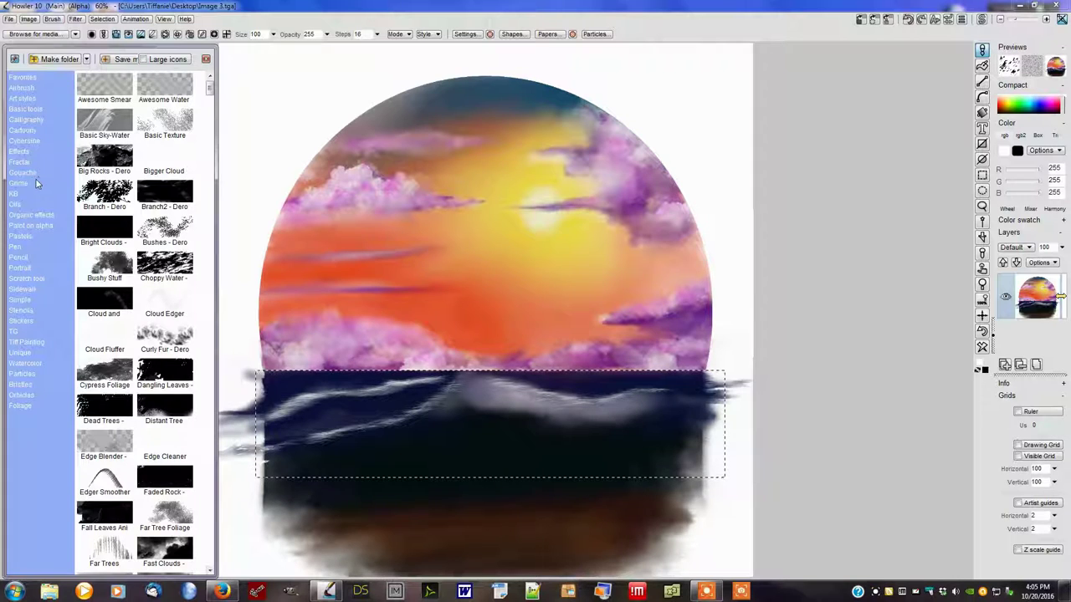
# - Select kb water dabs from the KB category, keep the sea selection, and close the library
pyautogui.click(15, 194)
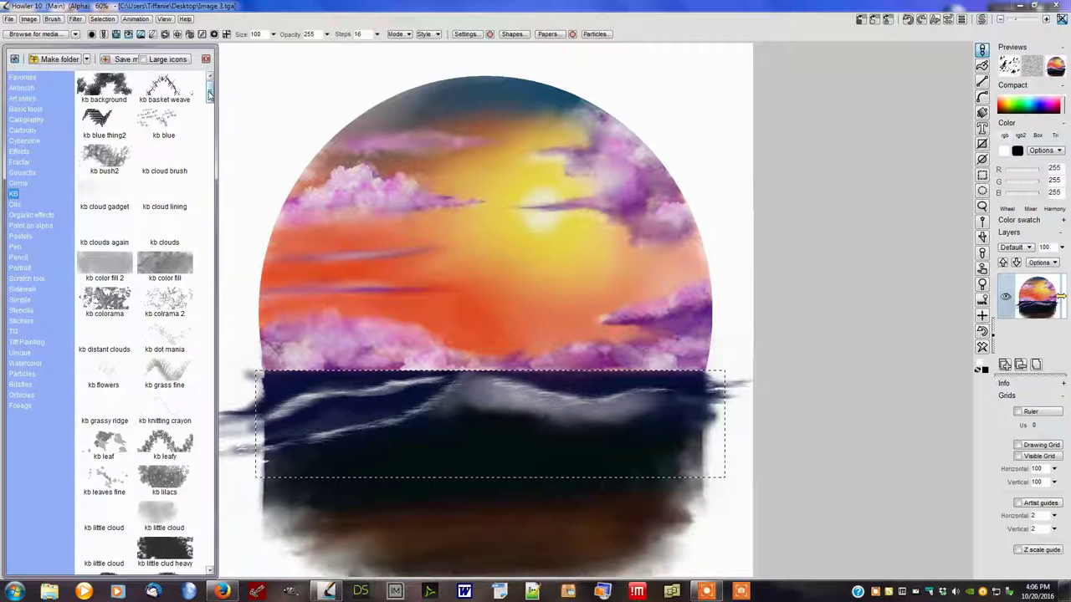
pyautogui.moveTo(209, 94)
pyautogui.mouseDown()
pyautogui.moveTo(237, 292)
pyautogui.moveTo(224, 553)
pyautogui.mouseUp()
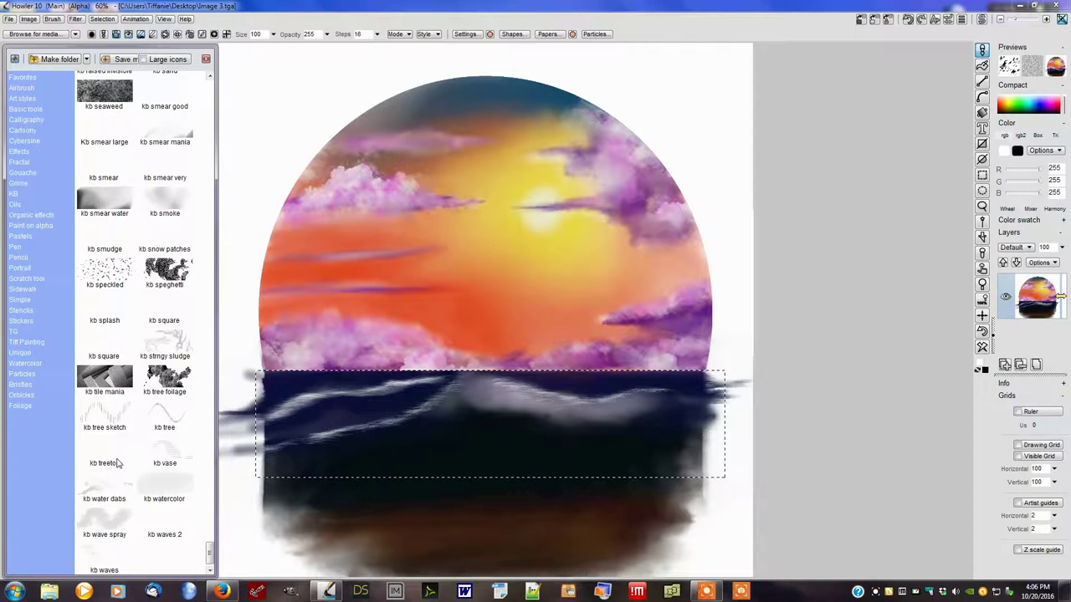
pyautogui.click(108, 490)
pyautogui.click(529, 400)
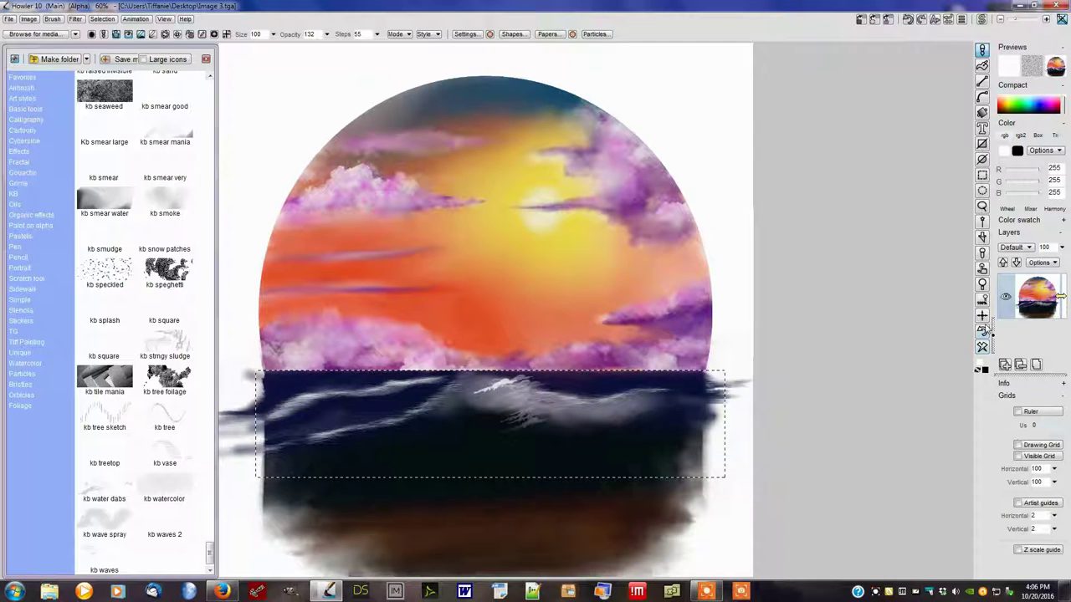
pyautogui.click(984, 332)
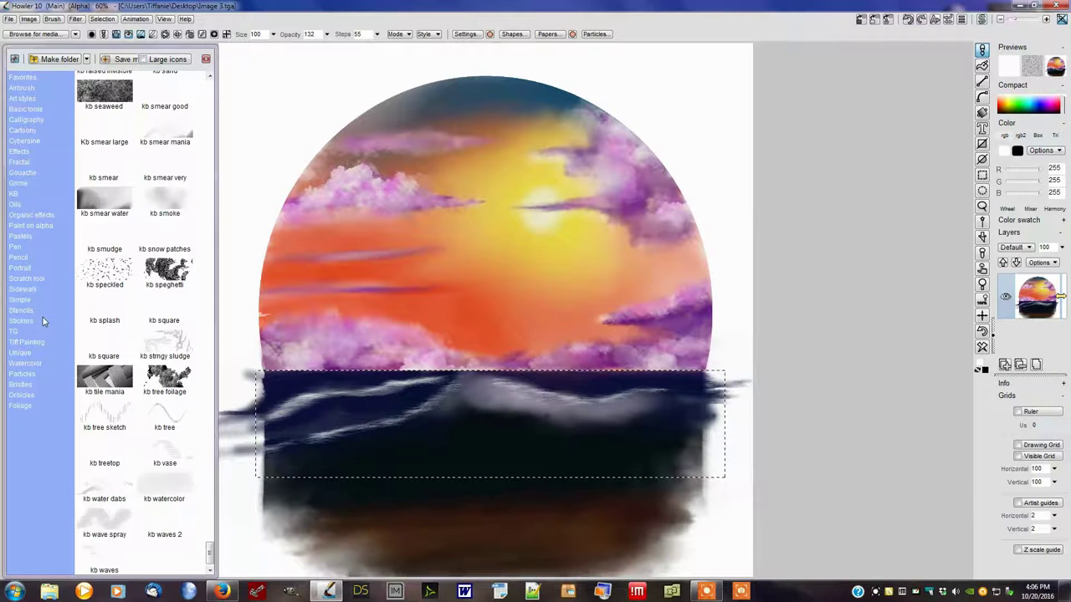
pyautogui.click(206, 59)
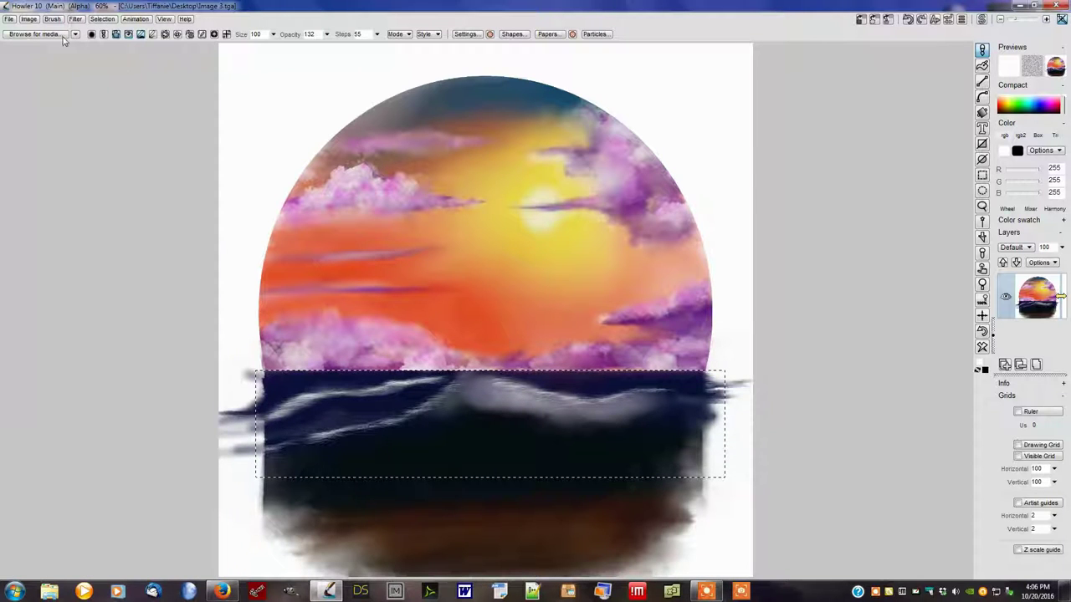
# - In Open a brush, go through Pictures > Digital Artwork > Clip Art > PNG Brushes > Nature
pyautogui.click(55, 20)
pyautogui.press('Escape')
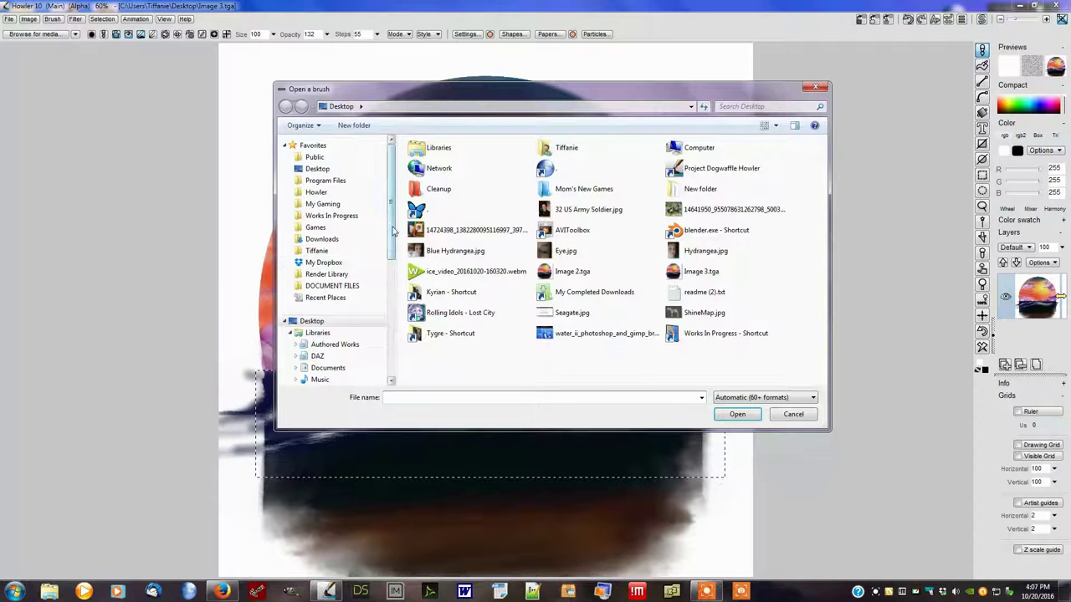
pyautogui.moveTo(391, 218); pyautogui.dragTo(396, 266)
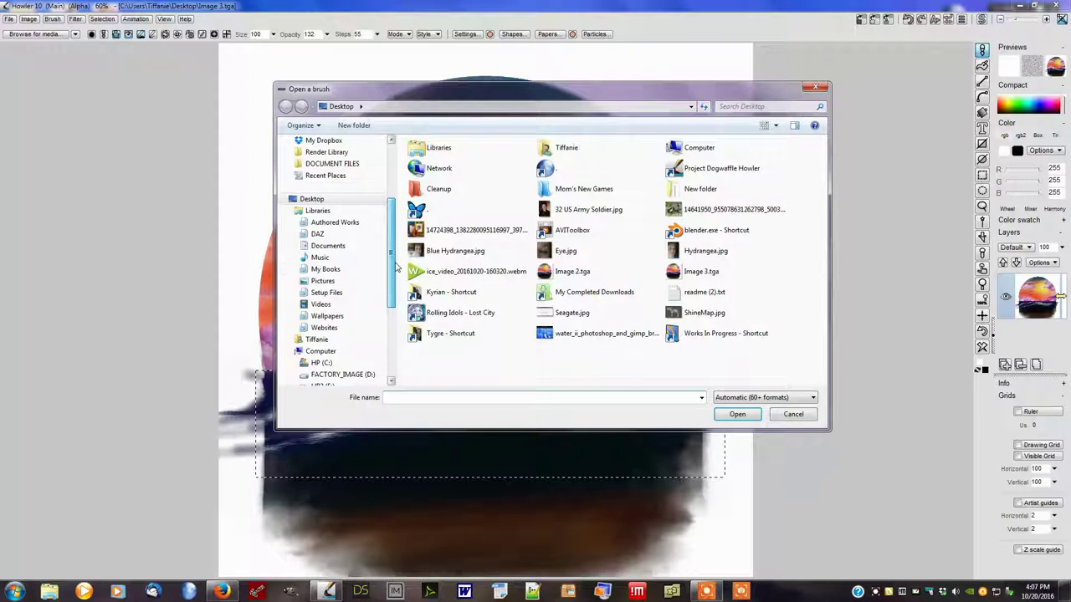
pyautogui.click(322, 281)
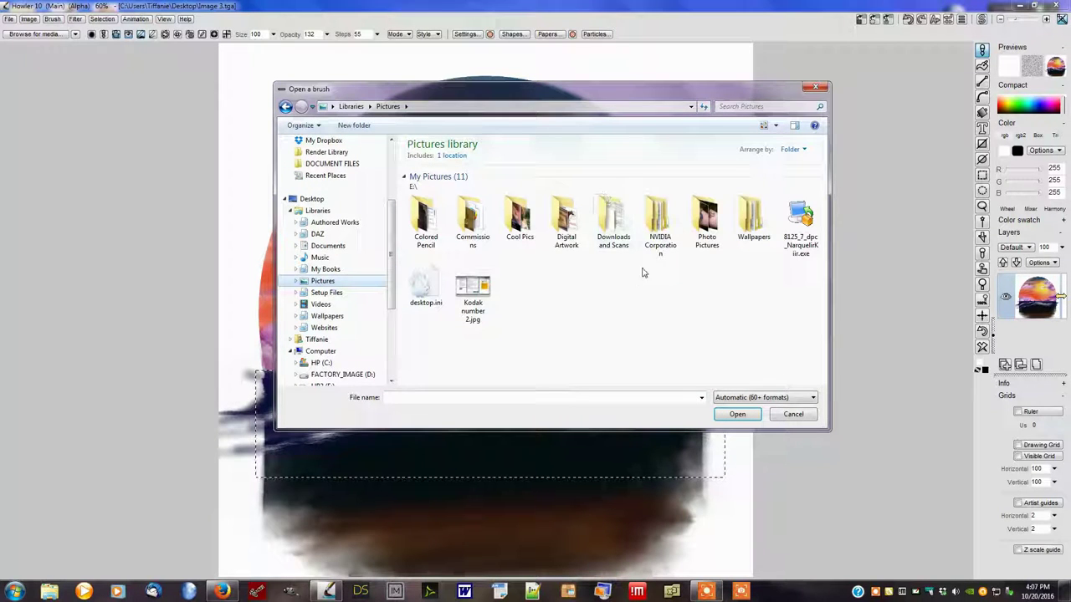
pyautogui.doubleClick(566, 241)
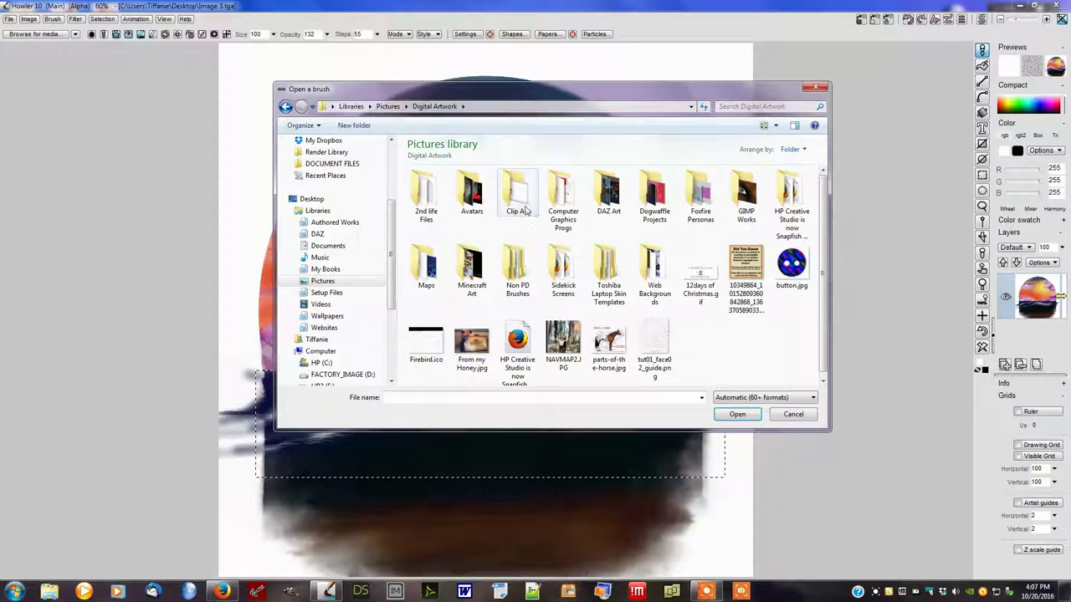
pyautogui.doubleClick(517, 201)
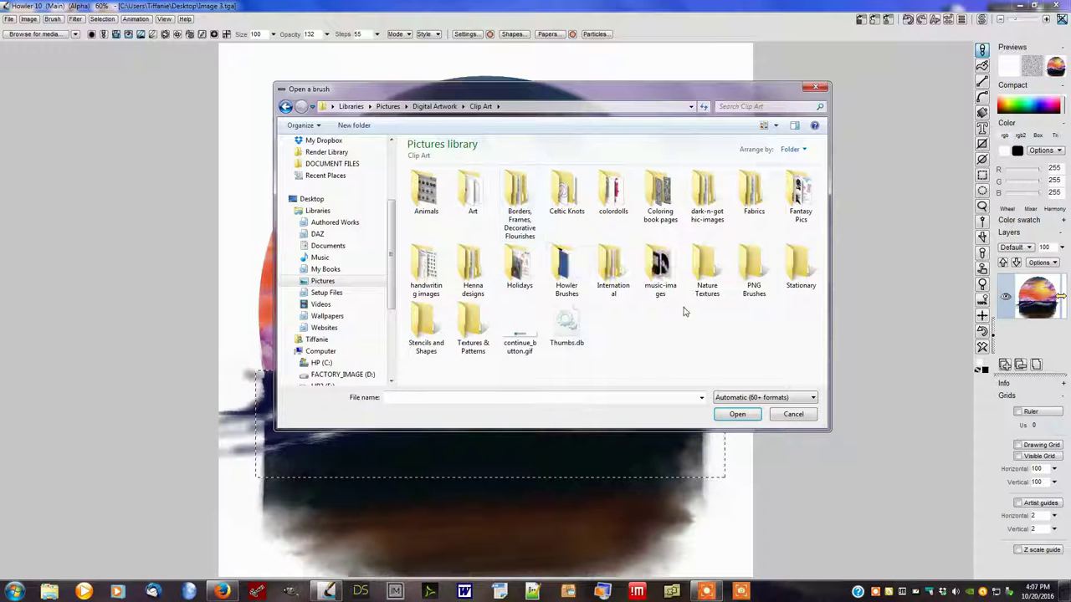
pyautogui.doubleClick(753, 272)
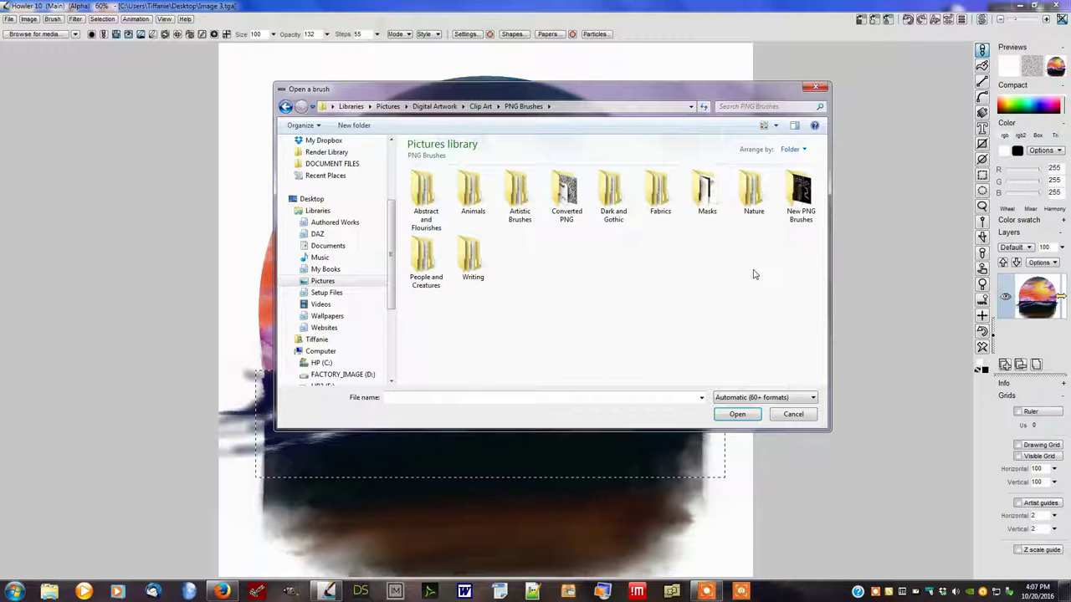
pyautogui.doubleClick(752, 196)
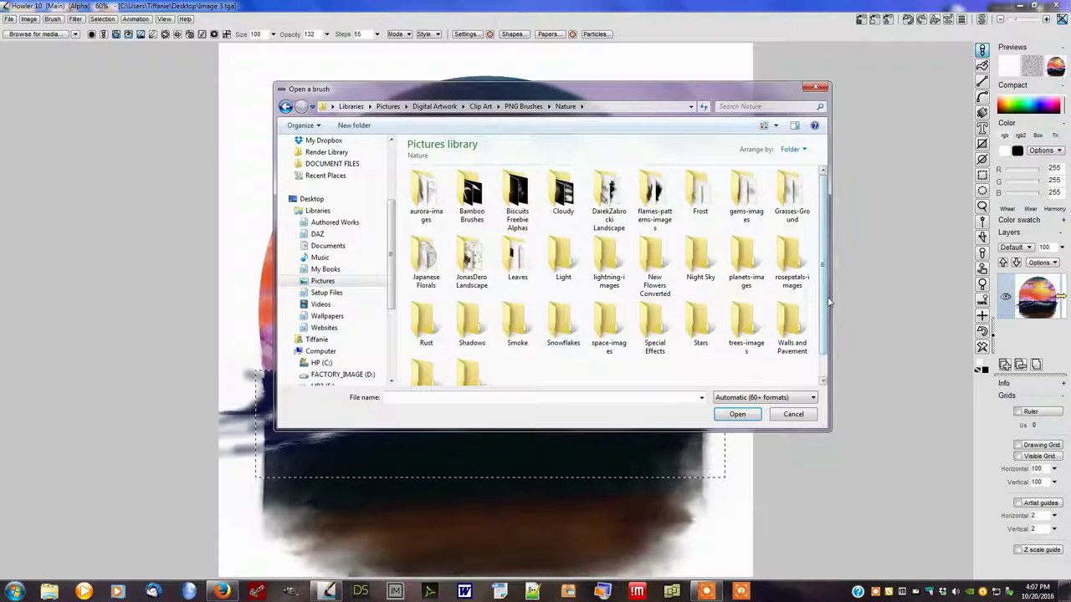
pyautogui.scroll(-1, 826, 306)
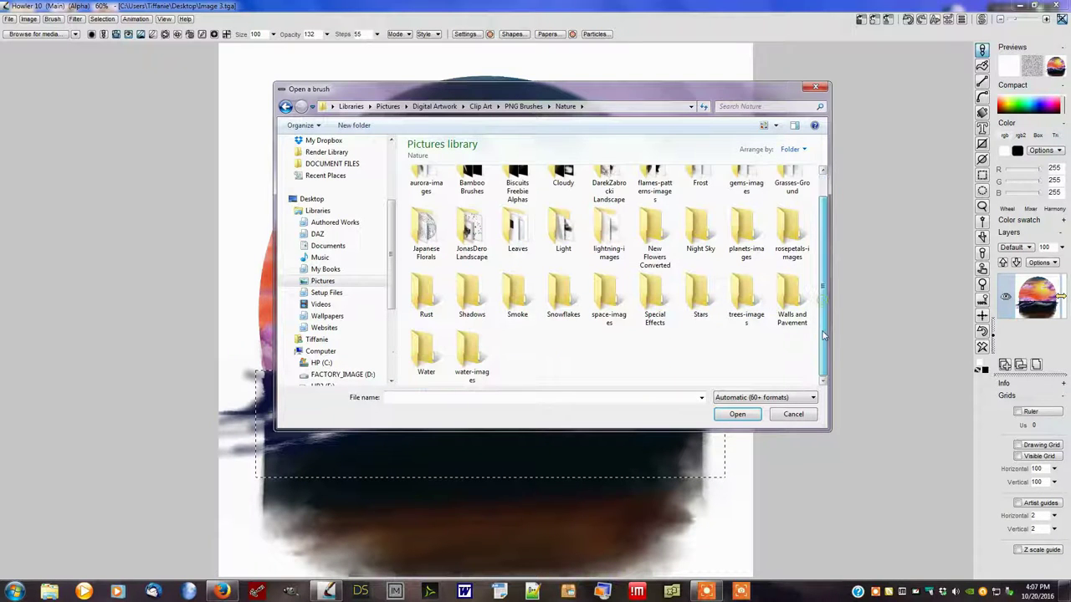
# - Open the Water folder and switch the dialog view to Large Icons
pyautogui.doubleClick(426, 356)
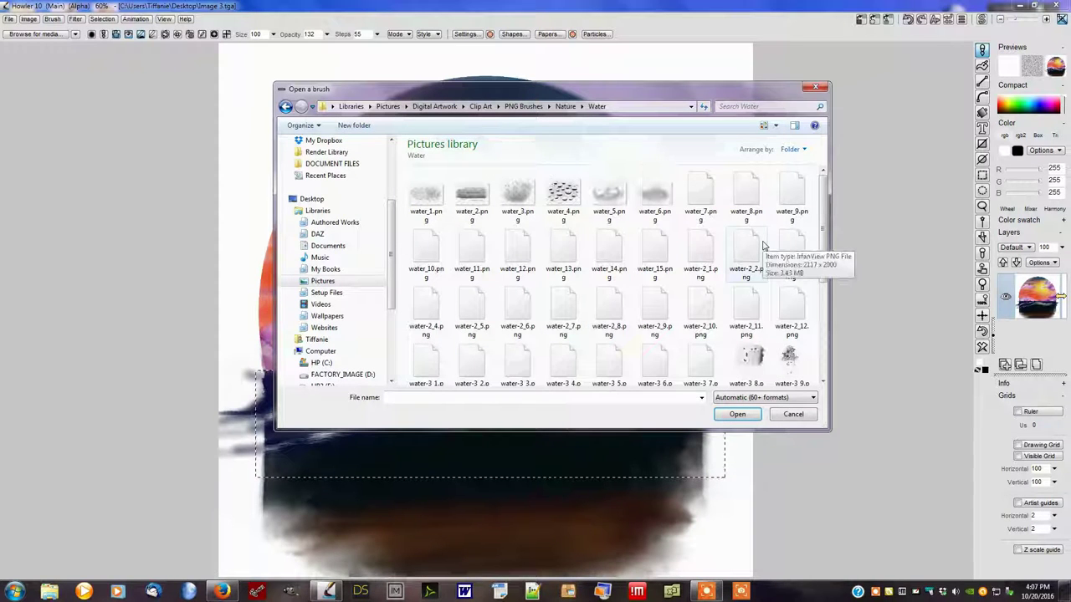
pyautogui.click(773, 126)
pyautogui.click(776, 99)
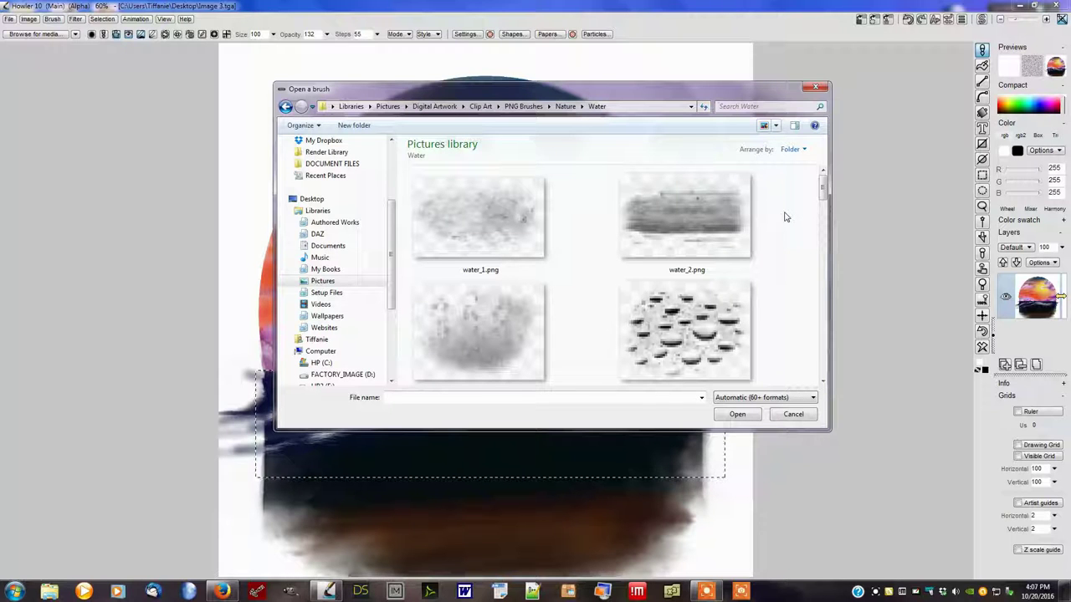
# - Scroll through the water-vol4 brush previews down to water-vol4_20.png
pyautogui.moveTo(824, 189); pyautogui.dragTo(822, 211)
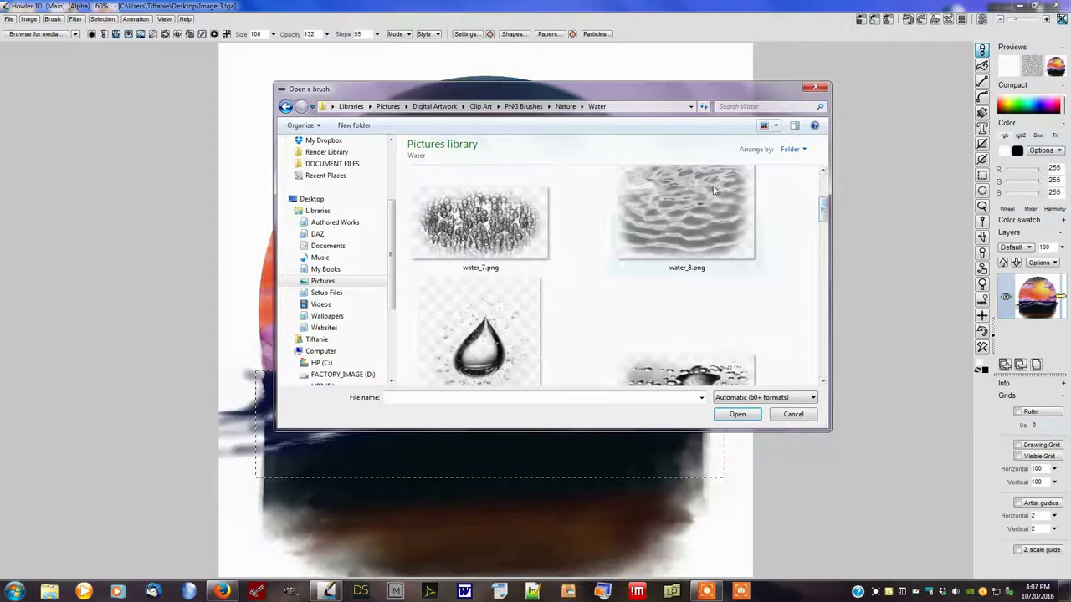
pyautogui.scroll(-5, 819, 220)
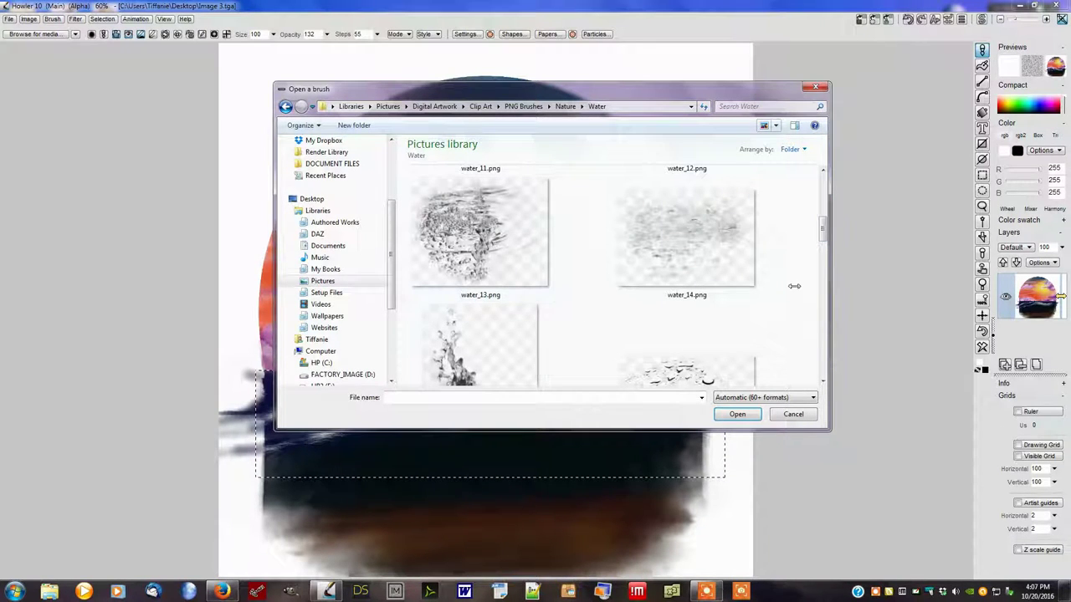
pyautogui.scroll(-5, 823, 241)
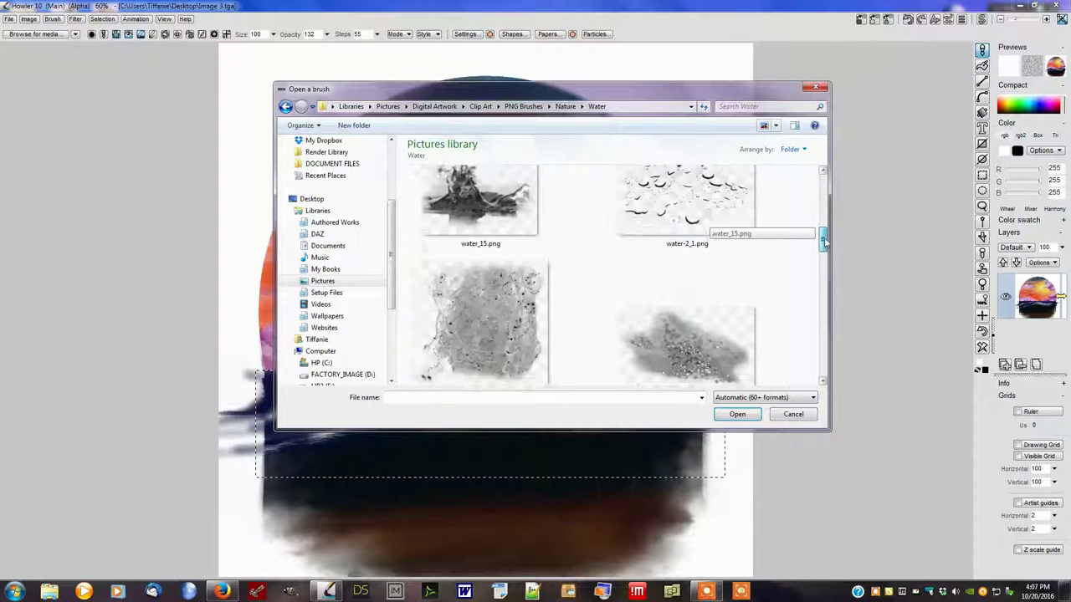
pyautogui.scroll(-5, 823, 248)
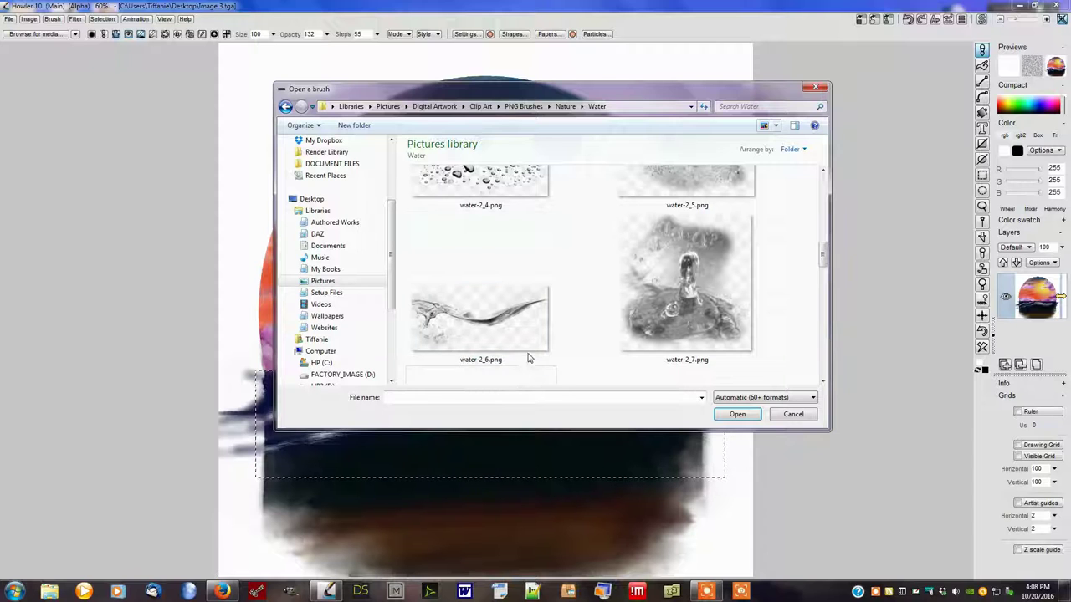
pyautogui.moveTo(824, 261); pyautogui.dragTo(825, 351)
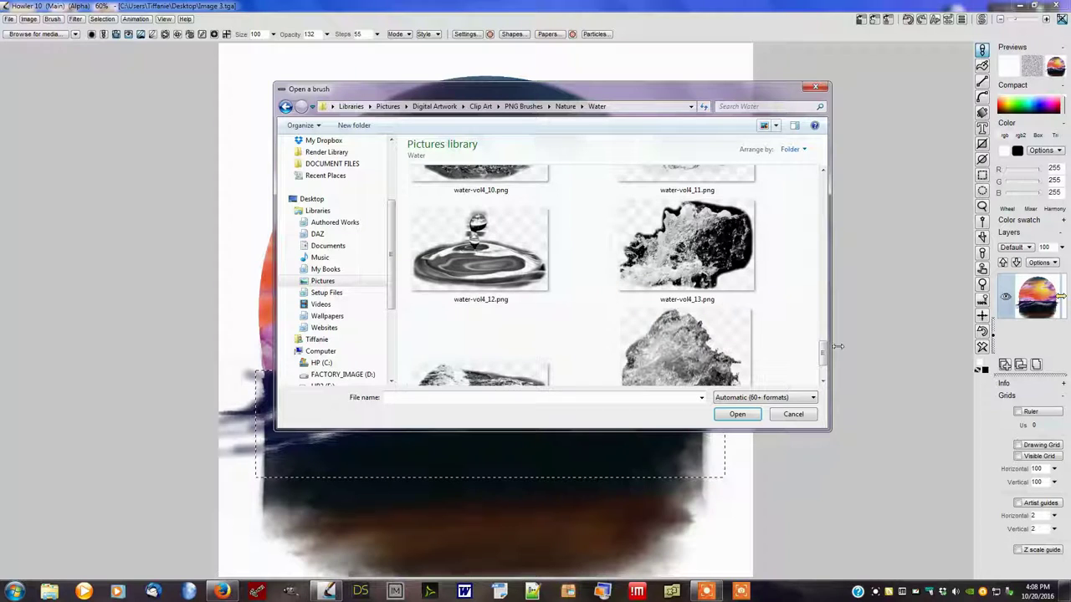
pyautogui.moveTo(824, 350); pyautogui.dragTo(823, 360)
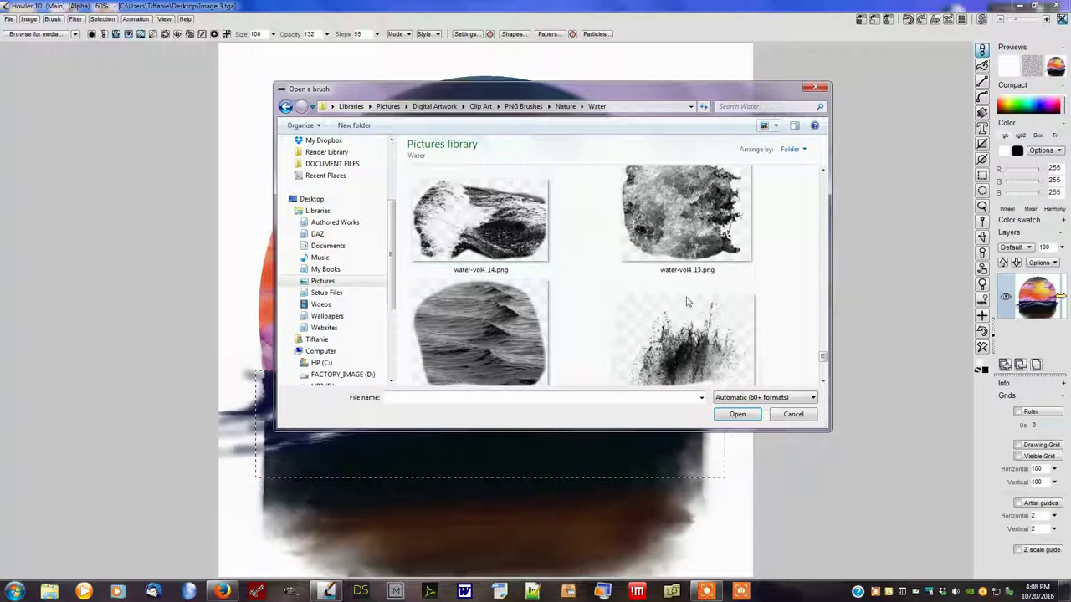
pyautogui.scroll(-1, 824, 360)
pyautogui.scroll(-3, 823, 359)
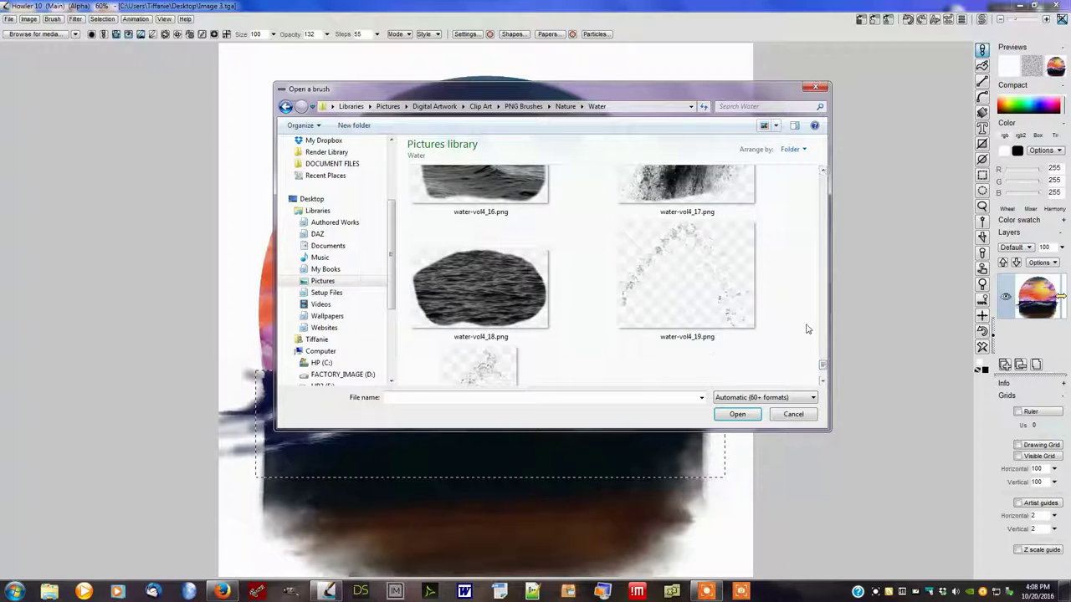
pyautogui.scroll(-2, 824, 377)
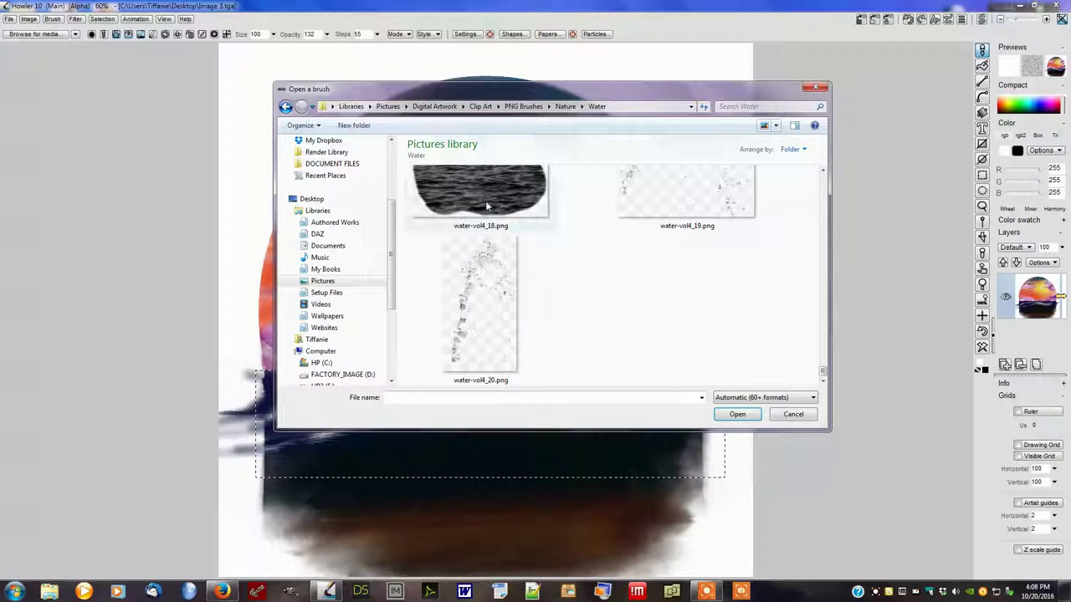
# - Return to the Nature folder and open the water-images folder
pyautogui.click(566, 109)
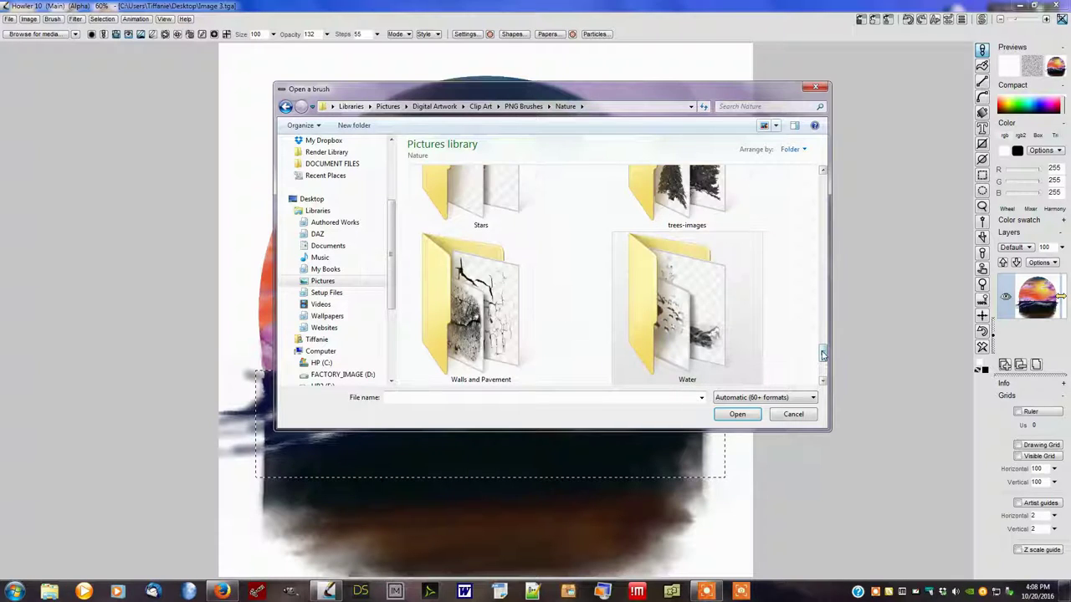
pyautogui.scroll(-2, 825, 358)
pyautogui.doubleClick(495, 337)
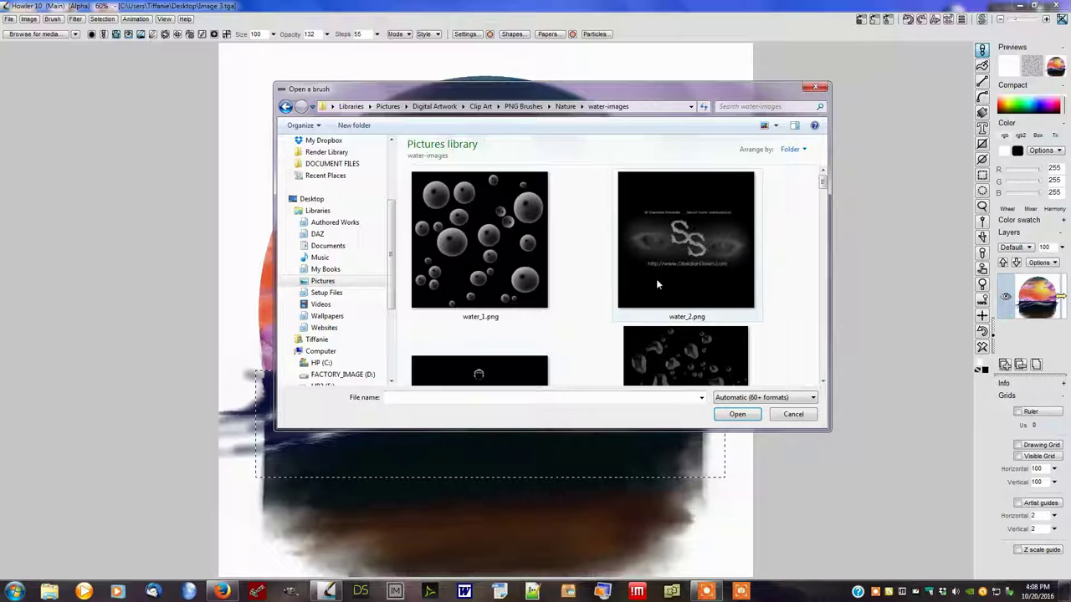
# - Scroll through the water-images thumbnails and select water_35.png
pyautogui.scroll(-1, 778, 302)
pyautogui.scroll(-3, 779, 302)
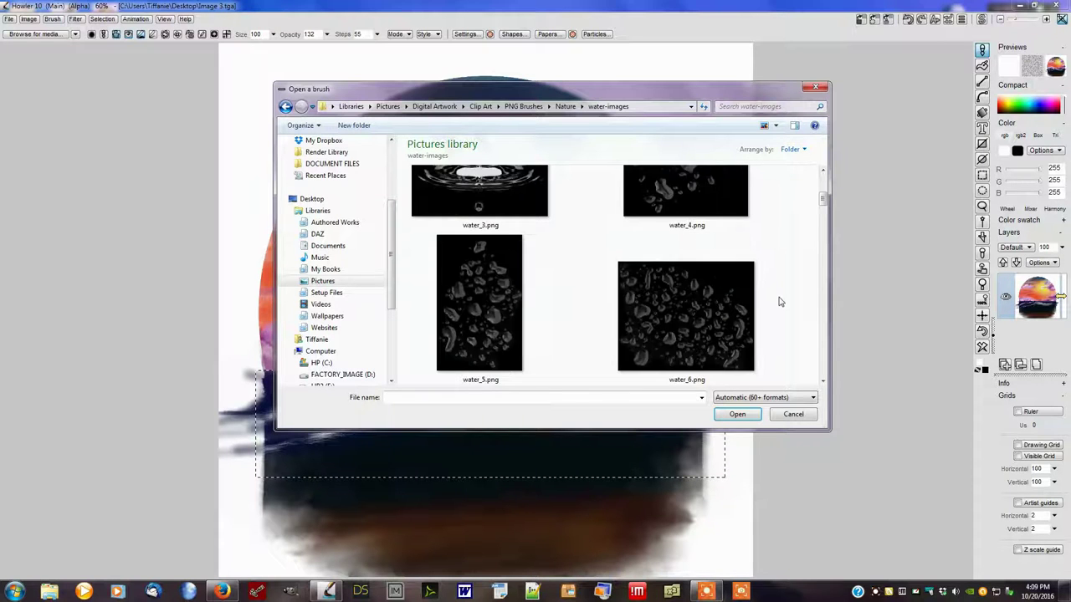
pyautogui.scroll(-2, 778, 302)
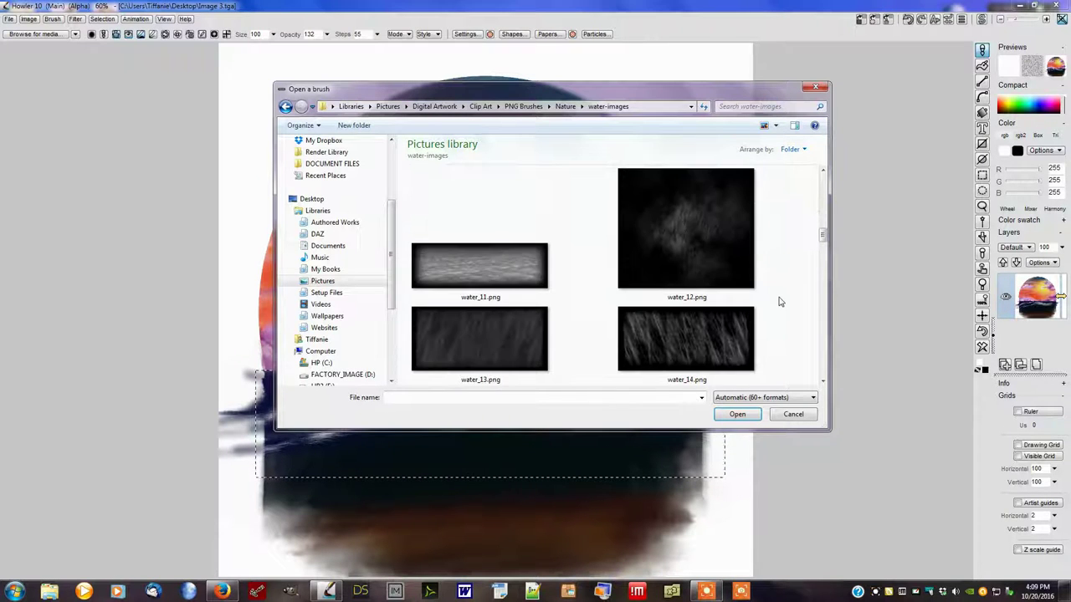
pyautogui.scroll(-1, 779, 302)
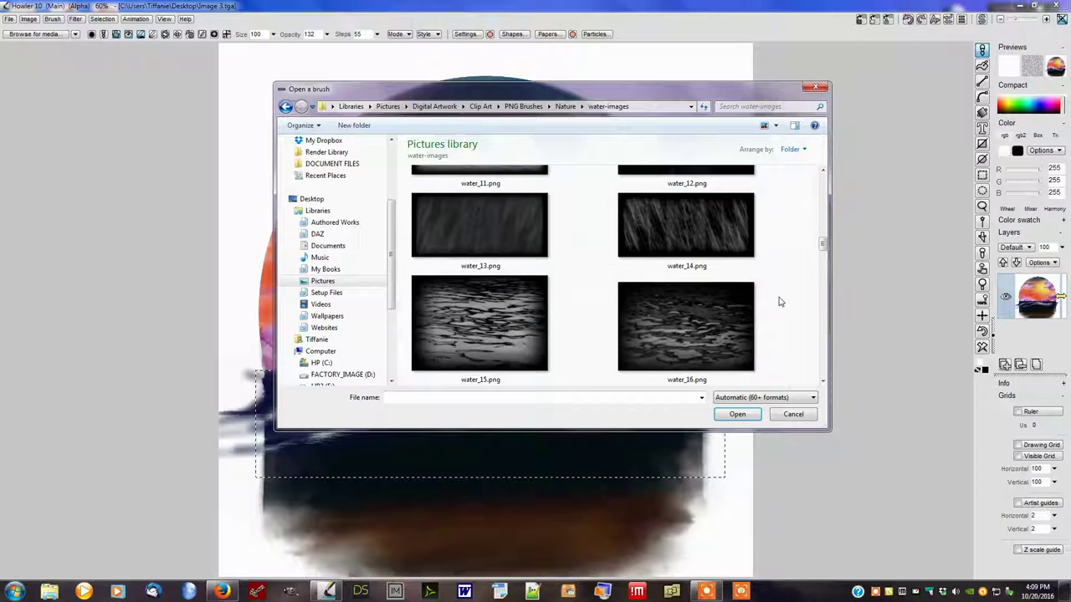
pyautogui.scroll(-1, 779, 302)
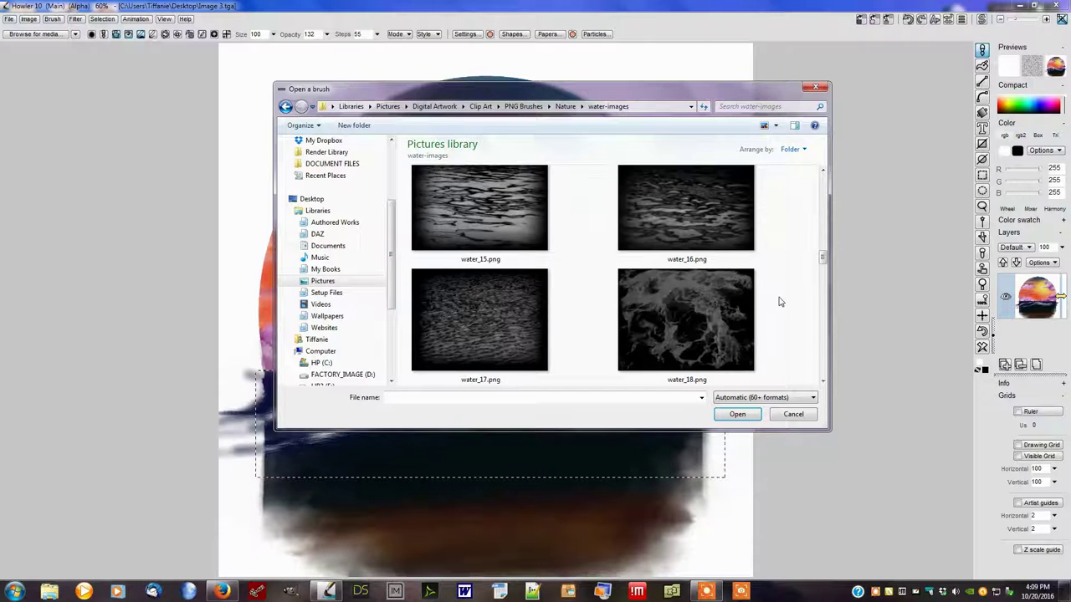
pyautogui.scroll(2, 779, 302)
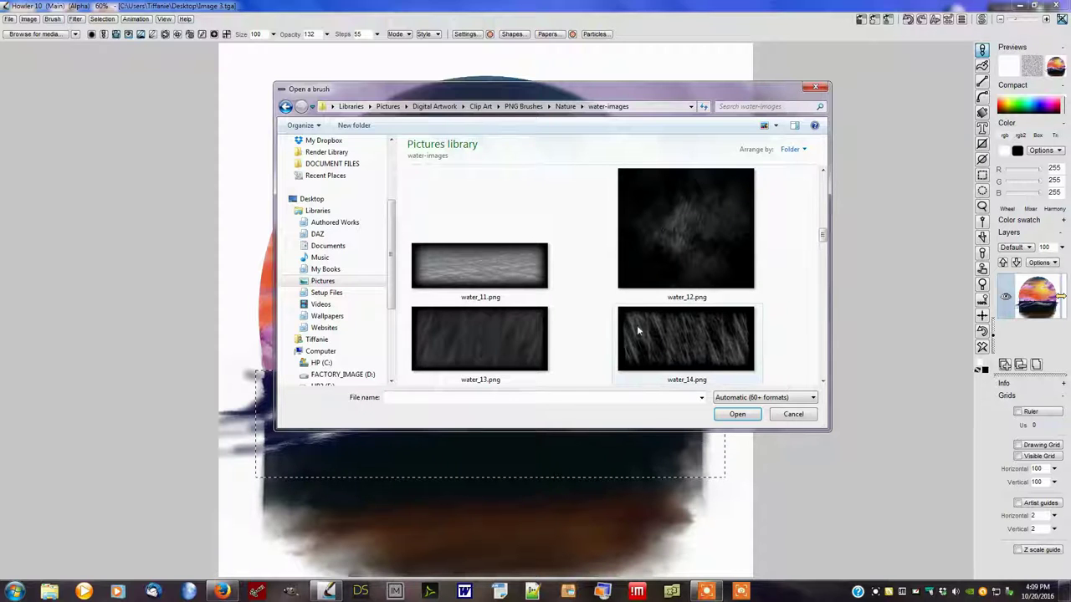
pyautogui.scroll(-1, 793, 314)
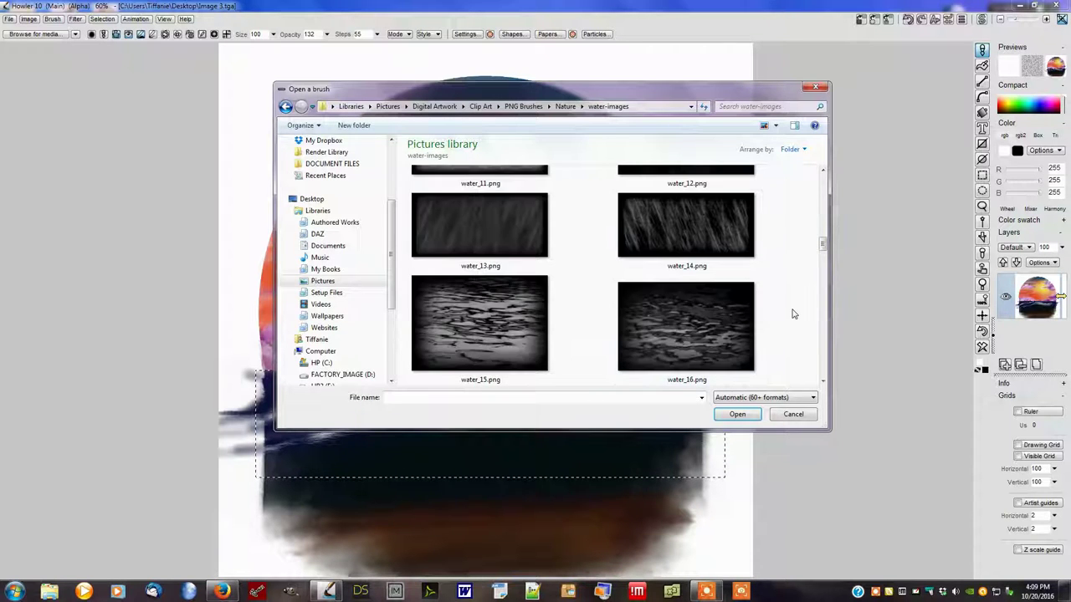
pyautogui.scroll(-2, 793, 313)
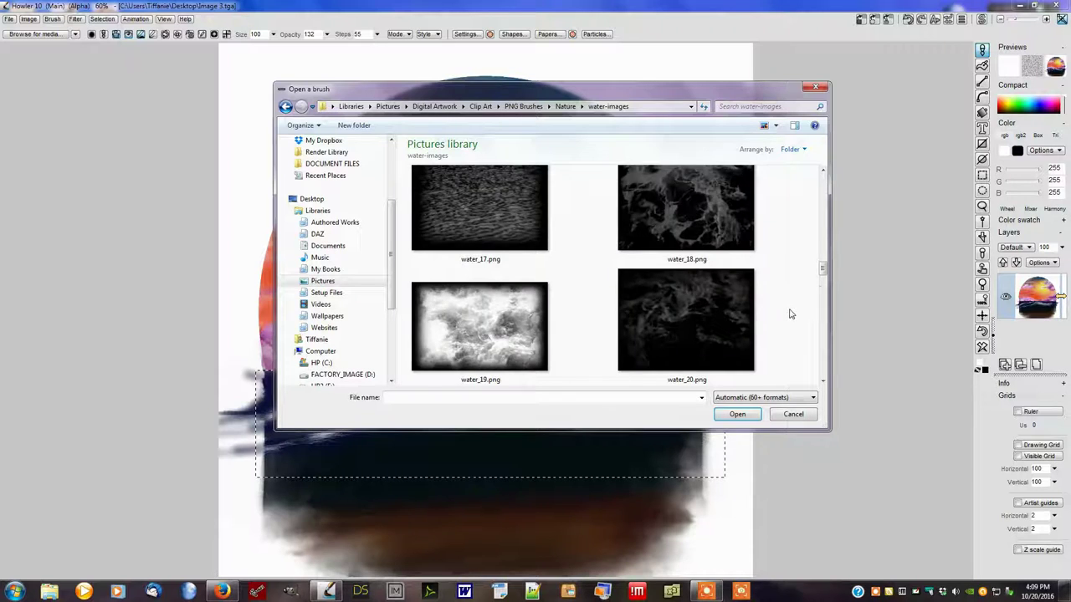
pyautogui.scroll(-1, 792, 311)
pyautogui.scroll(-1, 822, 317)
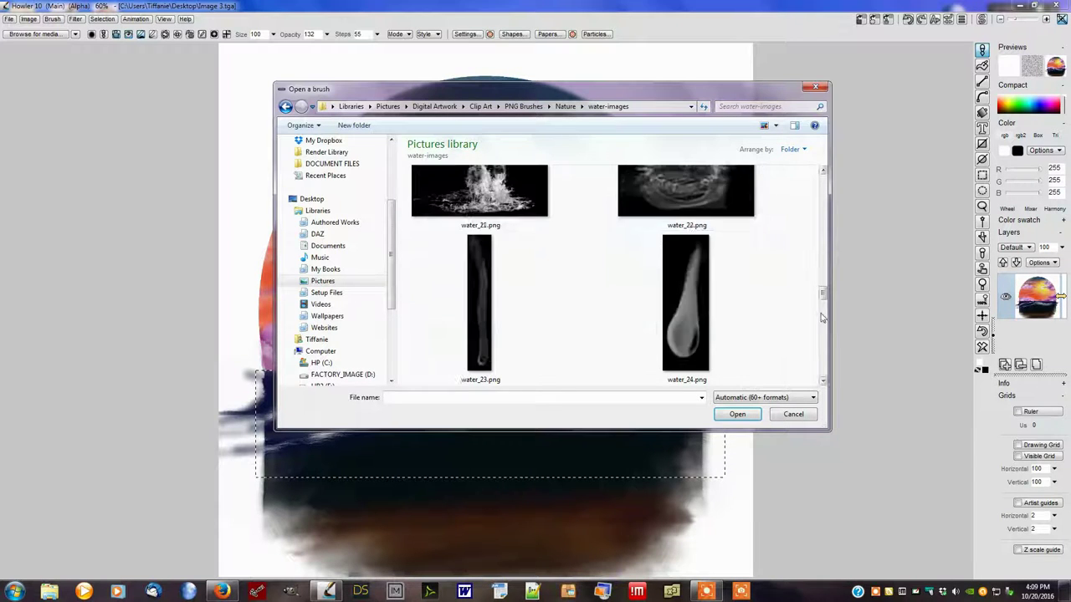
pyautogui.scroll(-1, 822, 318)
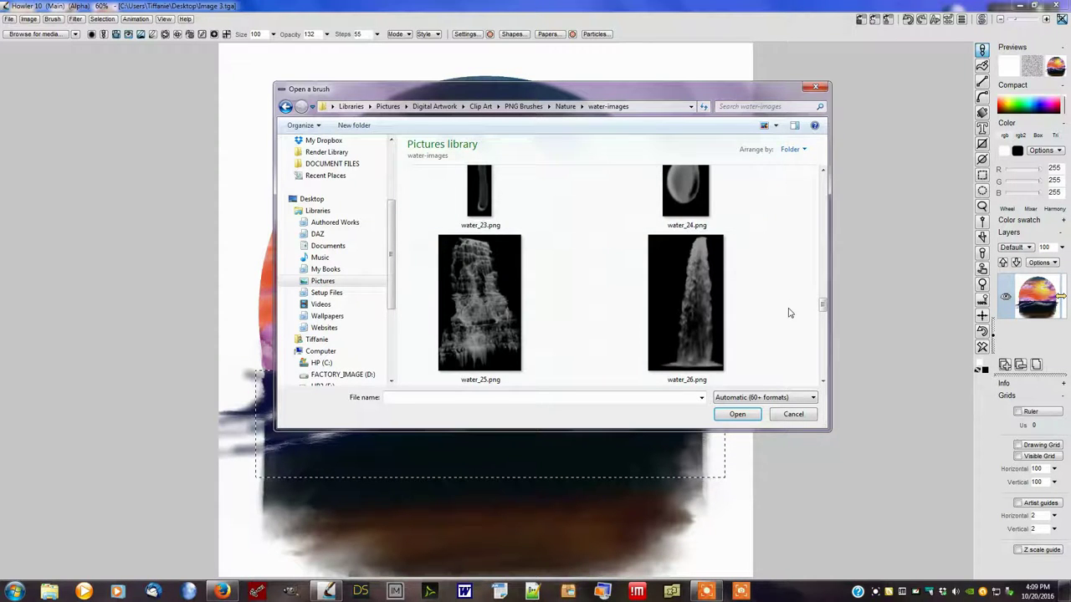
pyautogui.scroll(-1, 789, 312)
pyautogui.scroll(-2, 778, 289)
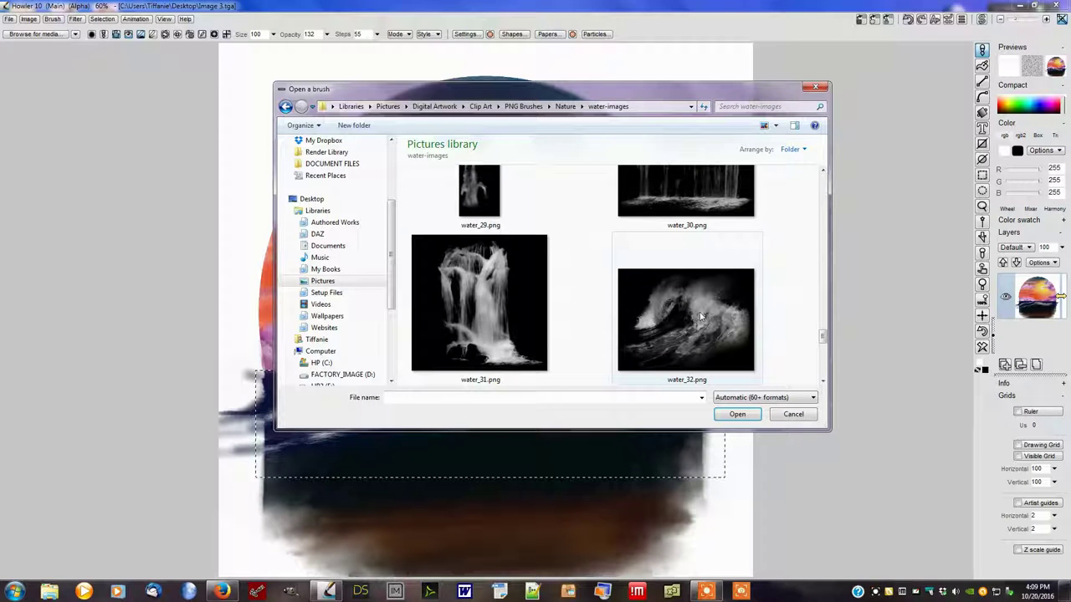
pyautogui.scroll(-1, 793, 311)
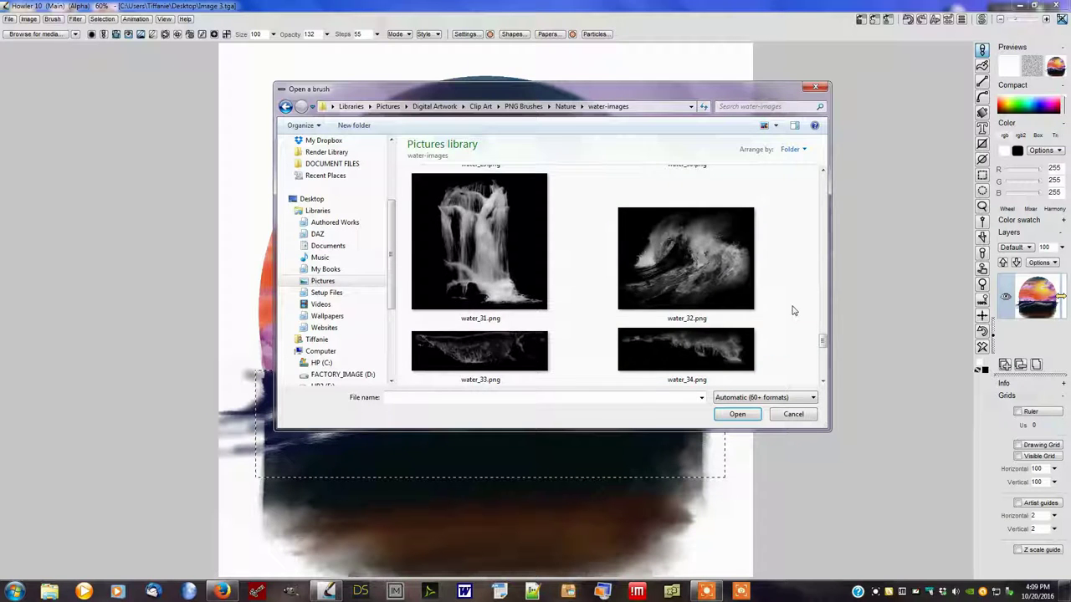
pyautogui.scroll(-2, 793, 310)
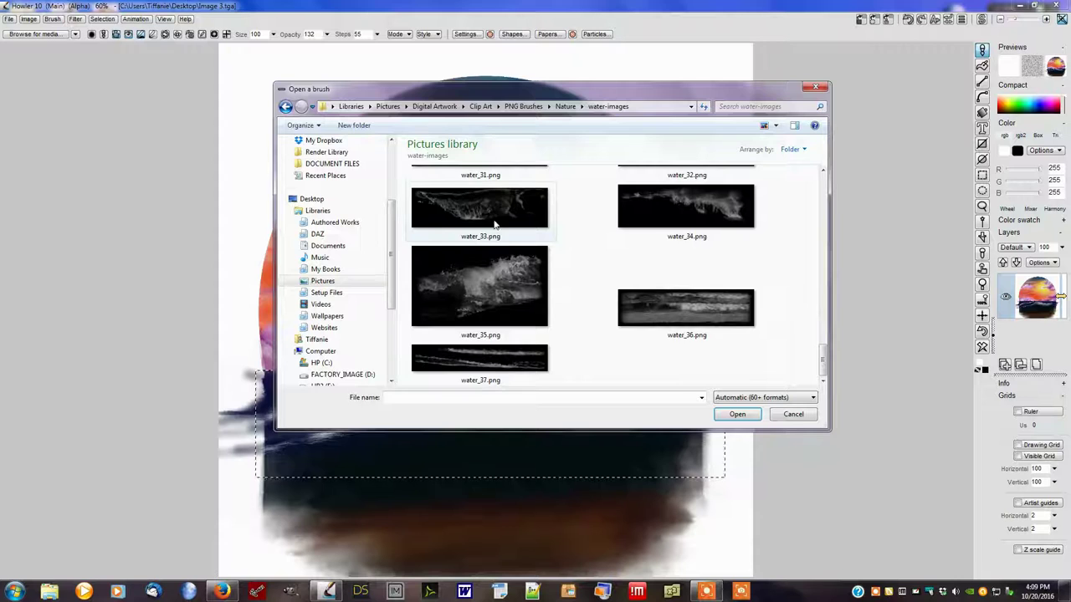
pyautogui.scroll(2, 508, 245)
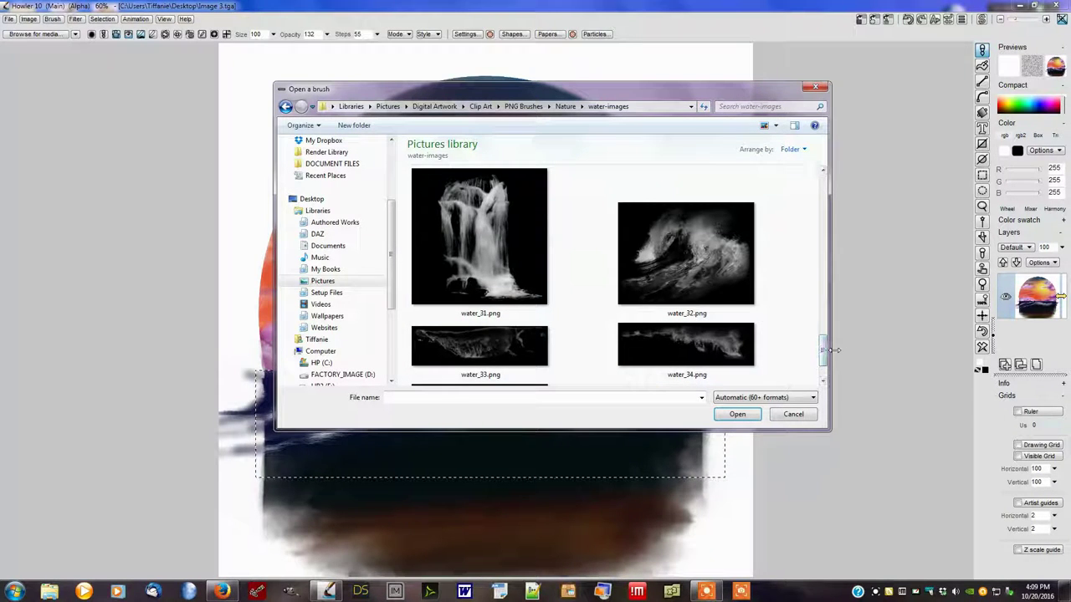
pyautogui.moveTo(825, 353); pyautogui.dragTo(824, 357)
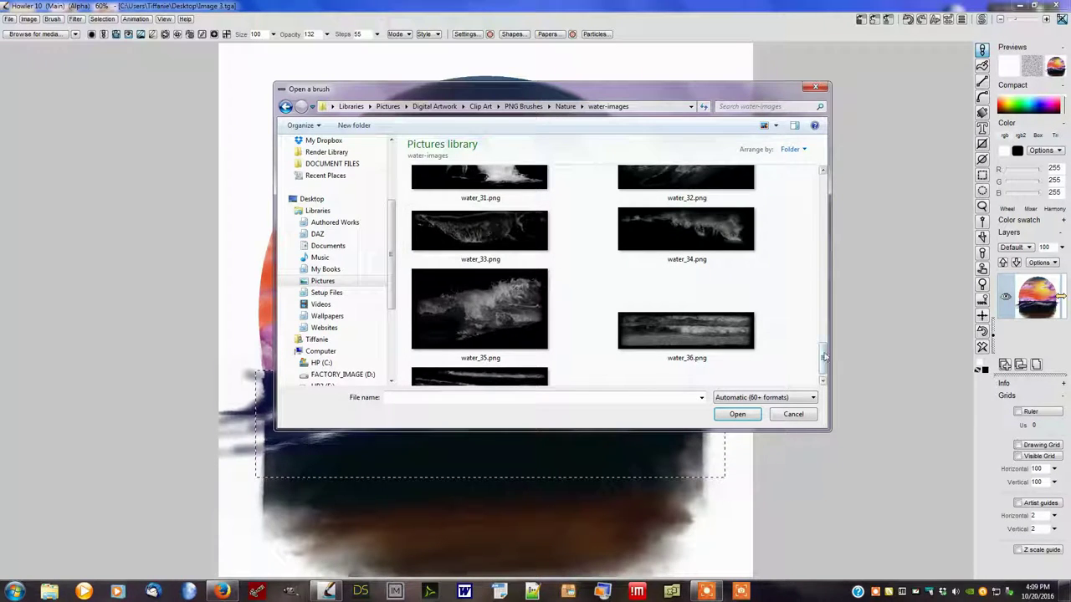
pyautogui.moveTo(824, 357); pyautogui.dragTo(827, 362)
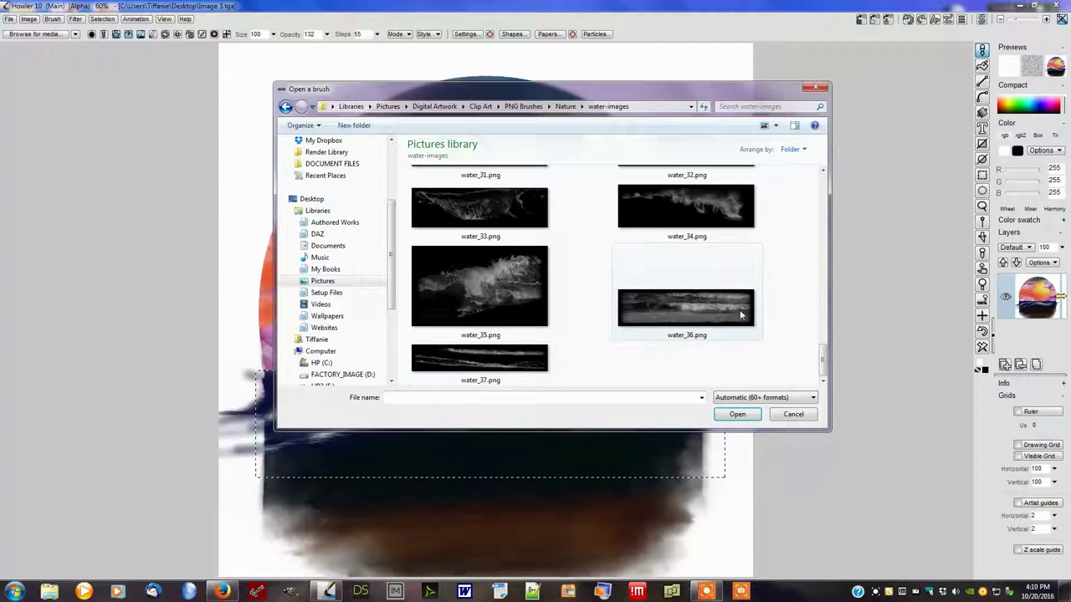
pyautogui.click(487, 280)
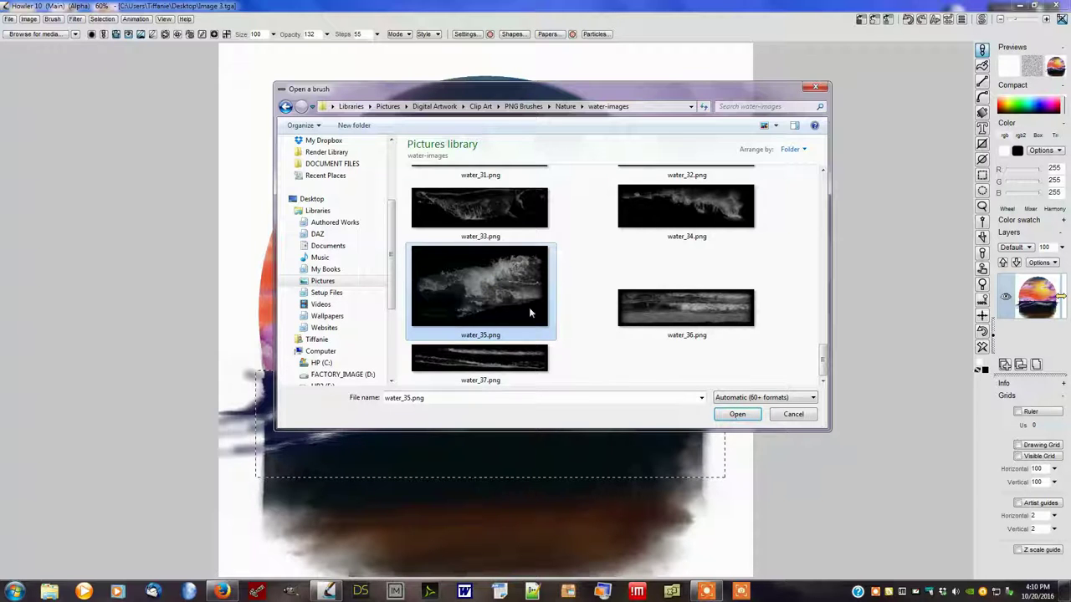
# - Load water_35.png as the brush and resample it to half size (/2)
pyautogui.click(738, 416)
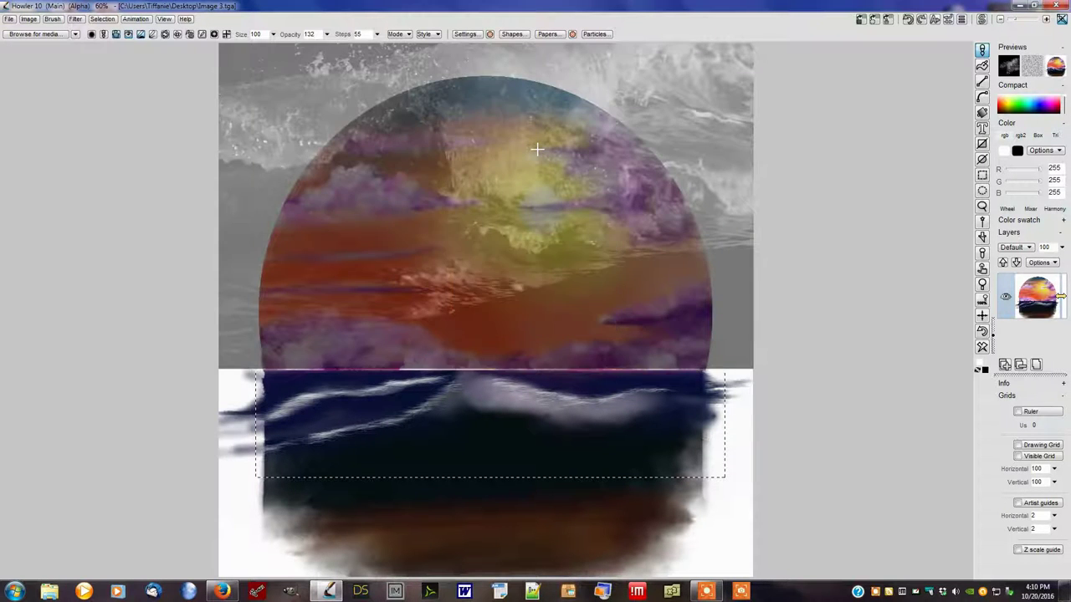
pyautogui.moveTo(521, 220); pyautogui.dragTo(213, 123)
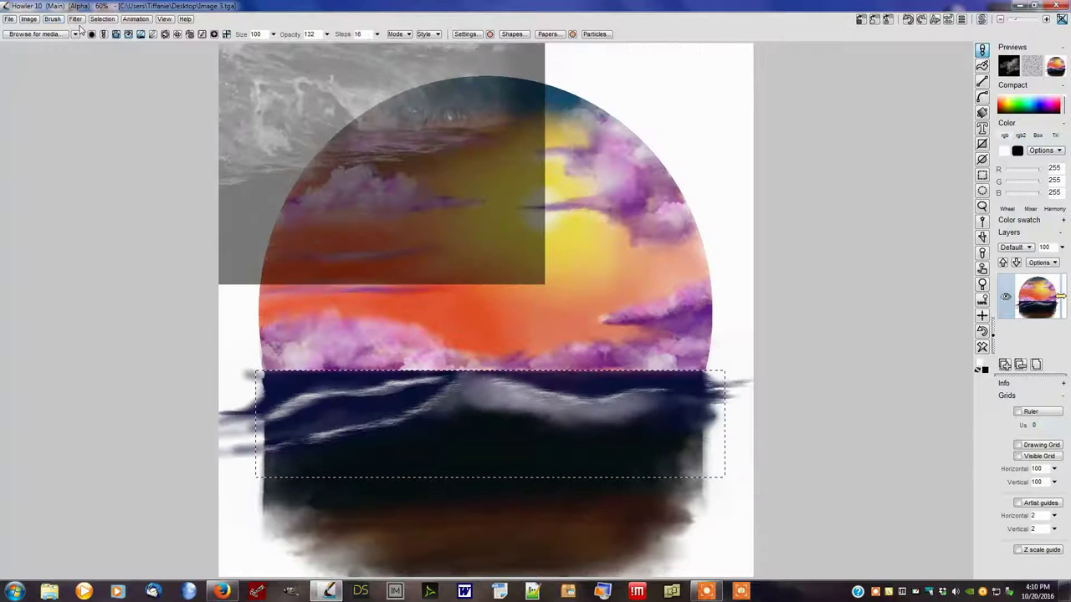
pyautogui.click(51, 18)
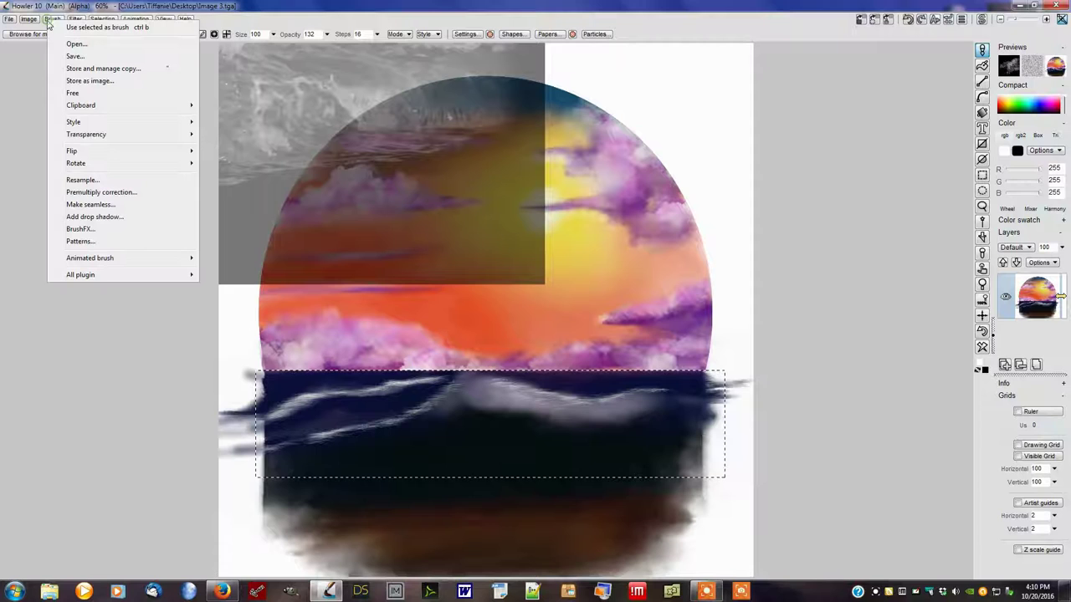
pyautogui.click(97, 180)
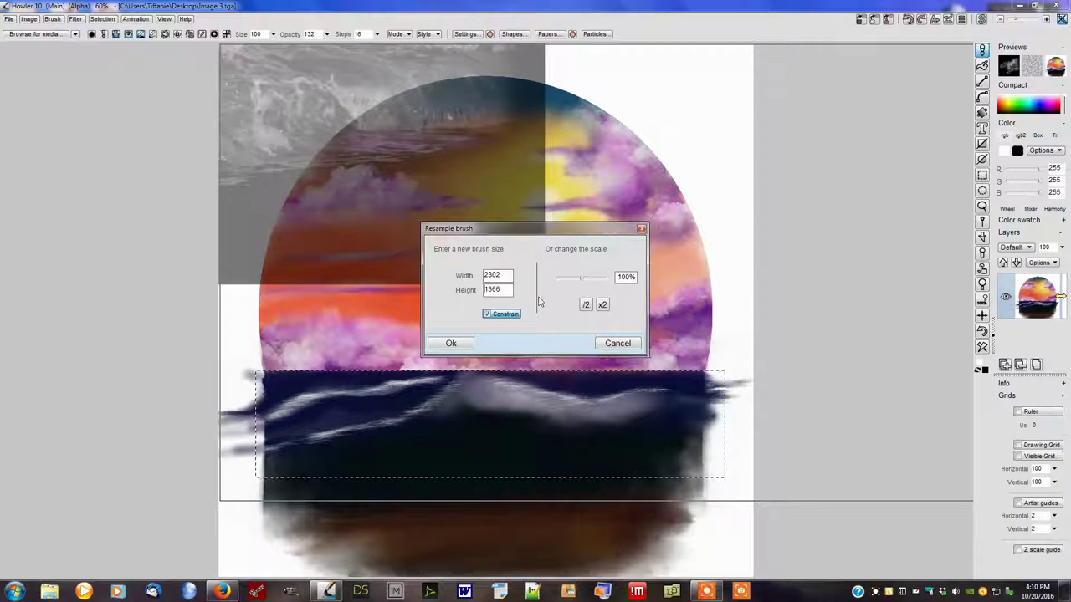
pyautogui.click(592, 306)
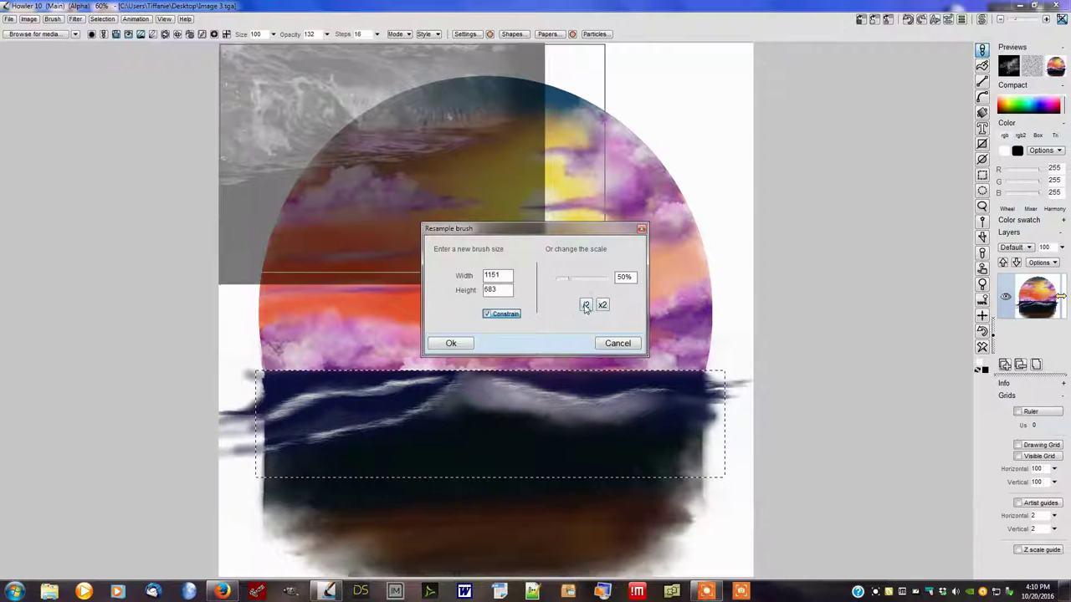
pyautogui.click(459, 345)
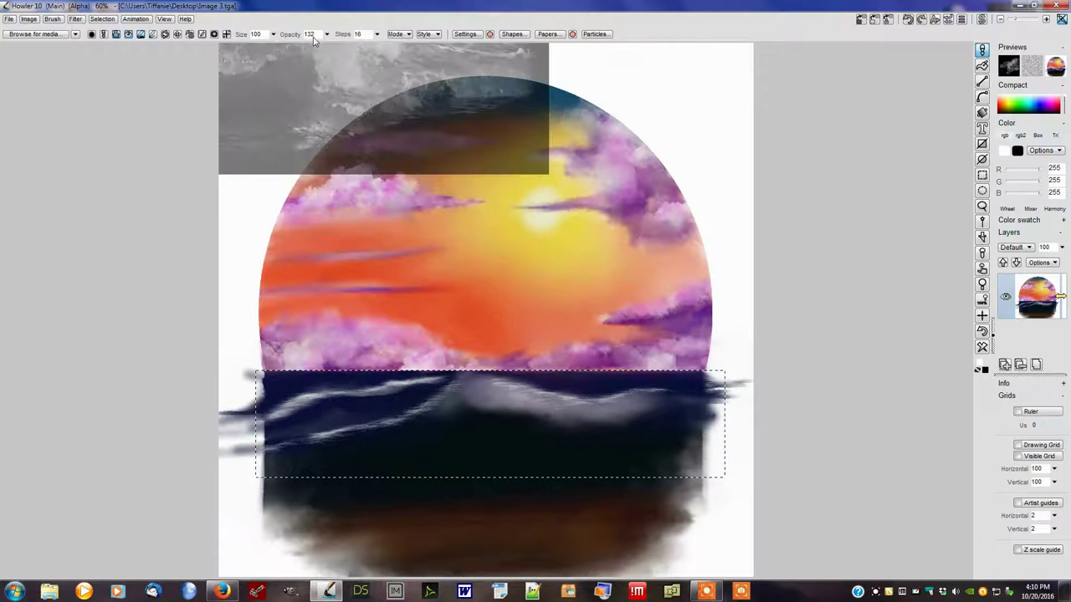
# - Set the brush opacity to 255 and steps to 0
pyautogui.click(327, 34)
pyautogui.moveTo(277, 56); pyautogui.dragTo(353, 53)
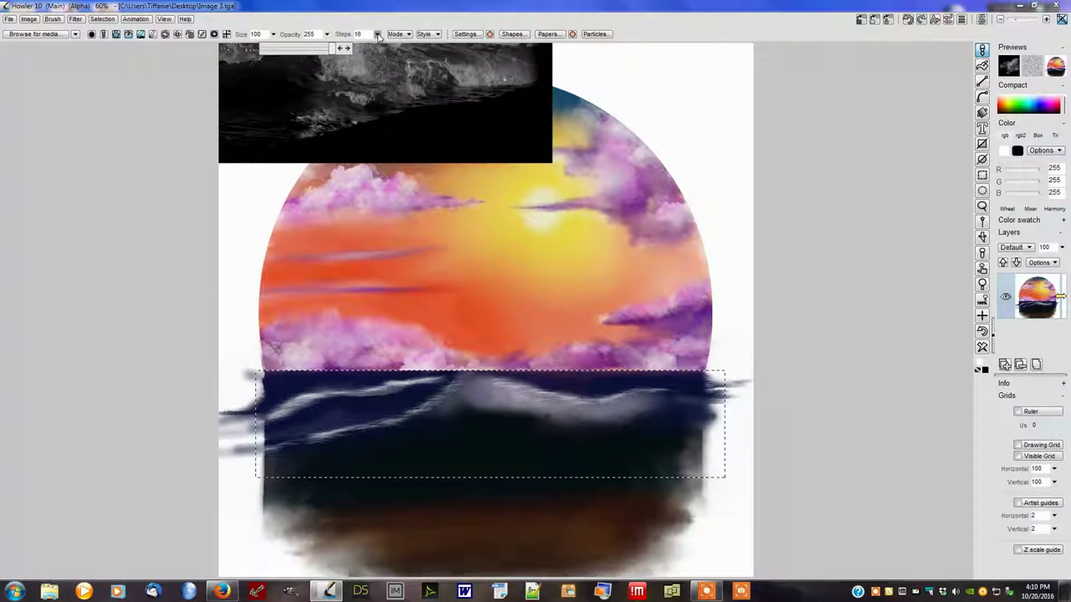
pyautogui.click(378, 34)
pyautogui.click(378, 35)
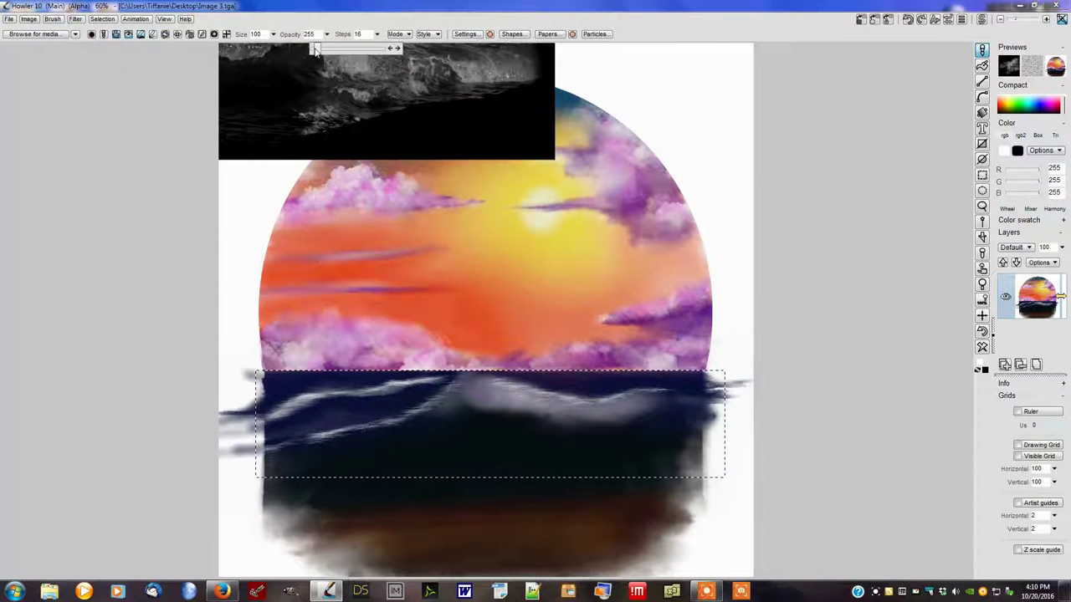
pyautogui.moveTo(315, 49); pyautogui.dragTo(302, 47)
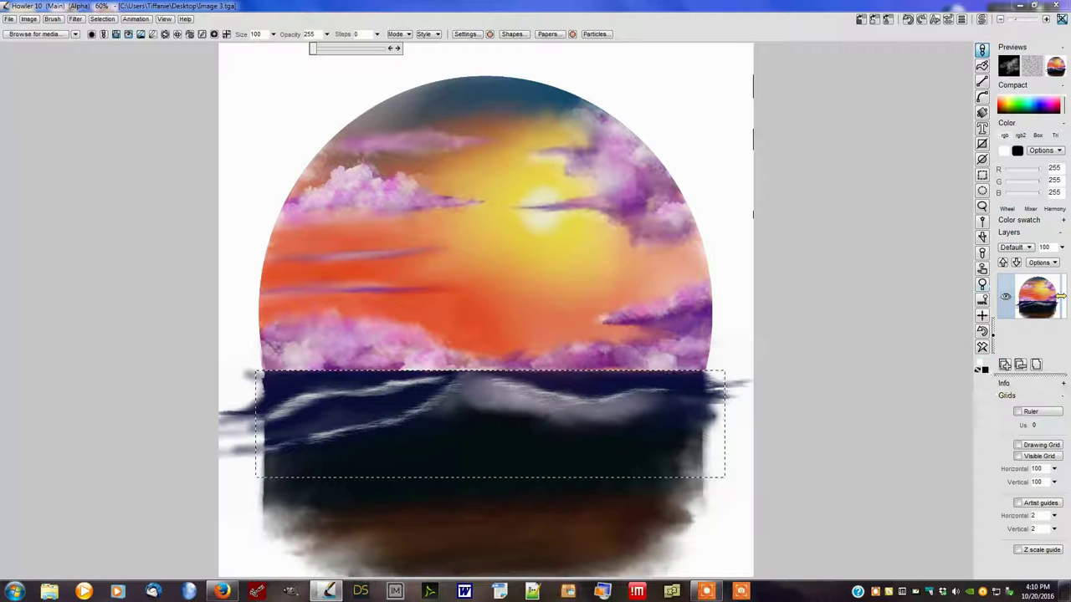
# - Key out the wave brush's black background and soften its Edge transparency curve
pyautogui.click(982, 238)
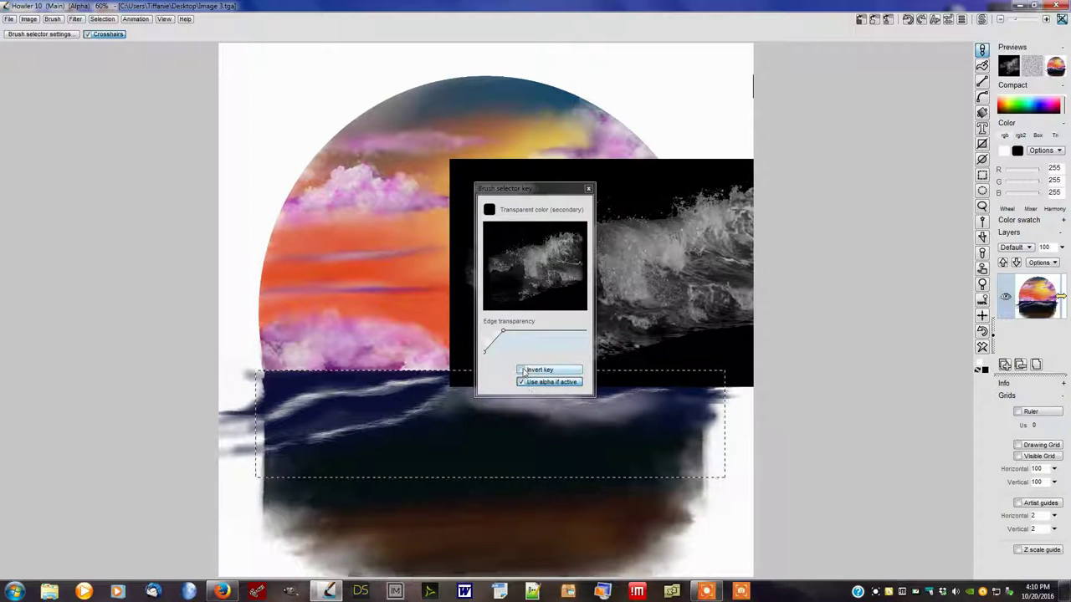
pyautogui.click(507, 337)
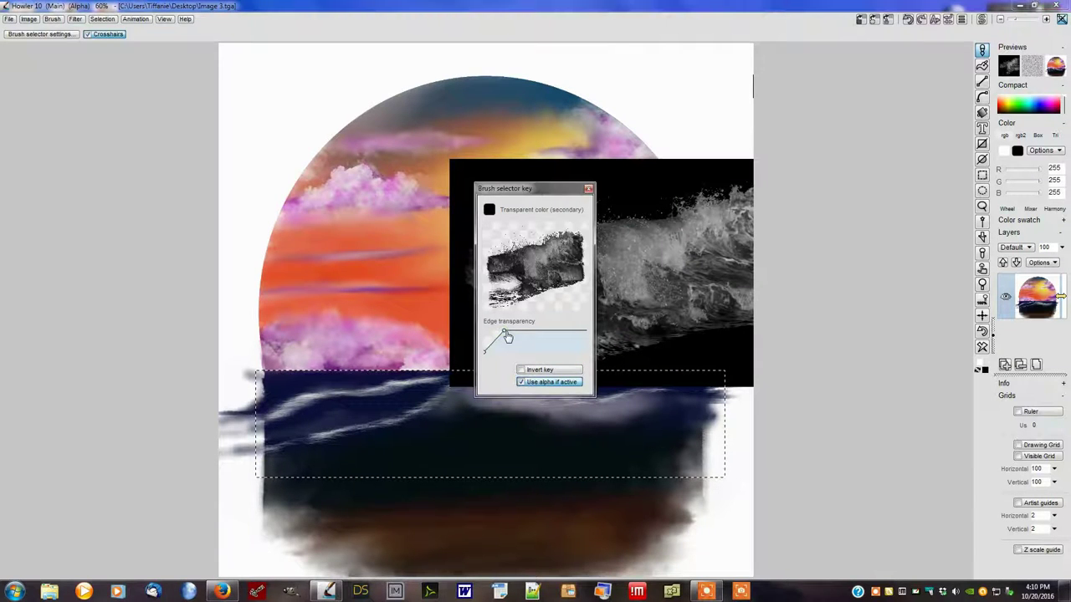
pyautogui.moveTo(507, 337)
pyautogui.mouseDown()
pyautogui.moveTo(538, 341)
pyautogui.moveTo(492, 355)
pyautogui.mouseUp()
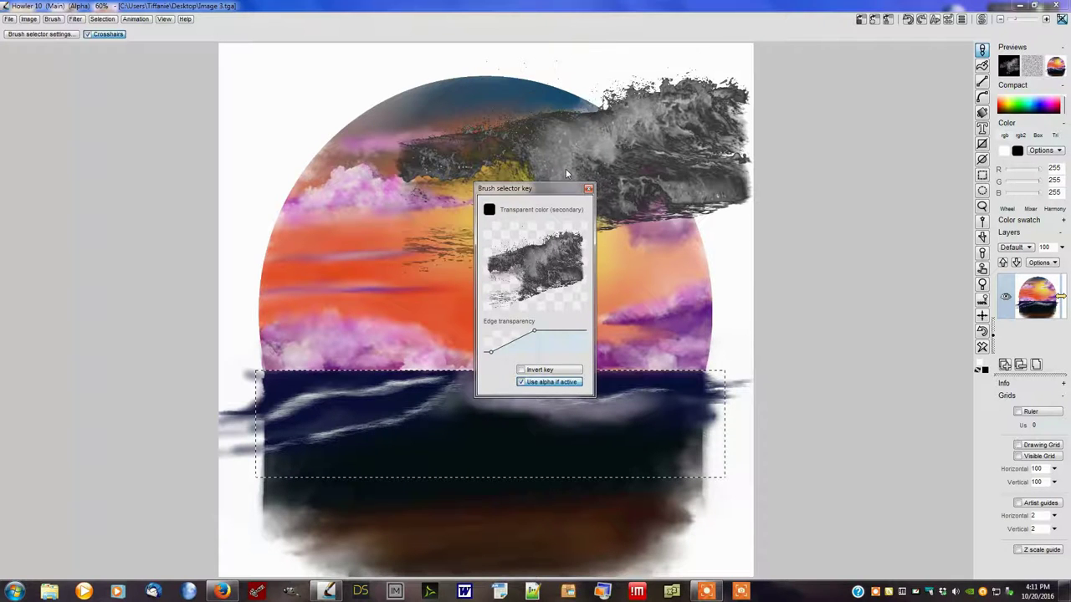
pyautogui.click(588, 188)
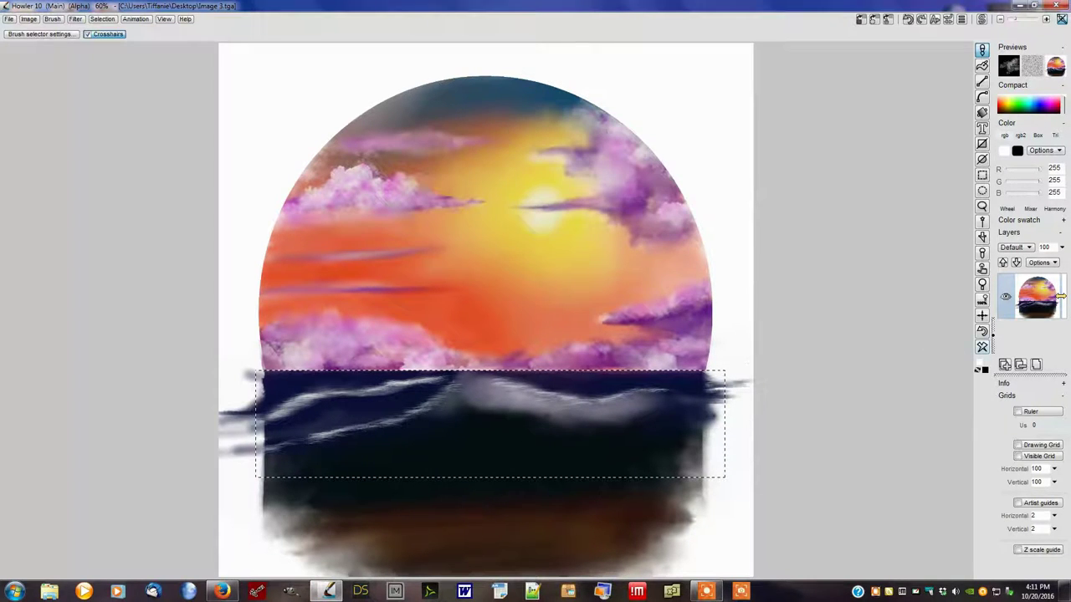
# - Test-stamp the wave brush top-right, undo it, then stamp a white wave near the horizon
pyautogui.click(778, 52)
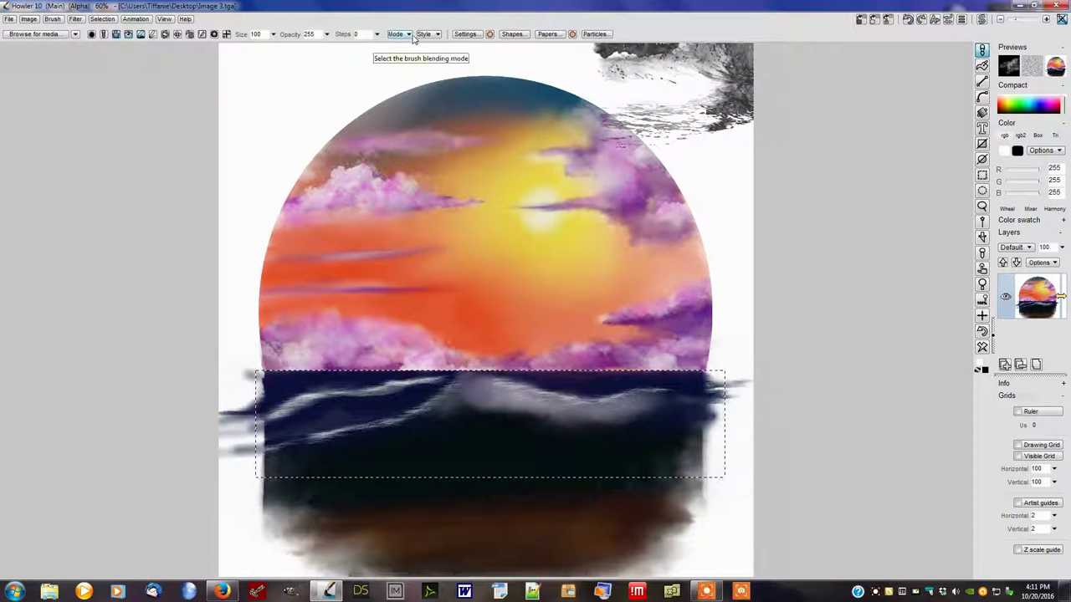
pyautogui.hotkey('ctrl', 'z')
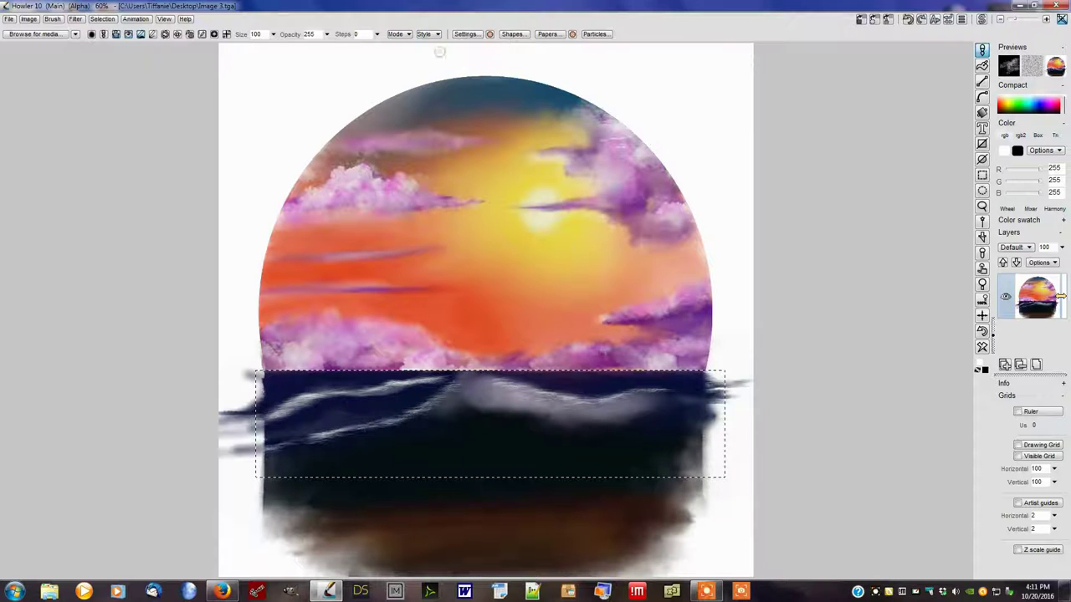
pyautogui.moveTo(468, 83); pyautogui.dragTo(194, 220)
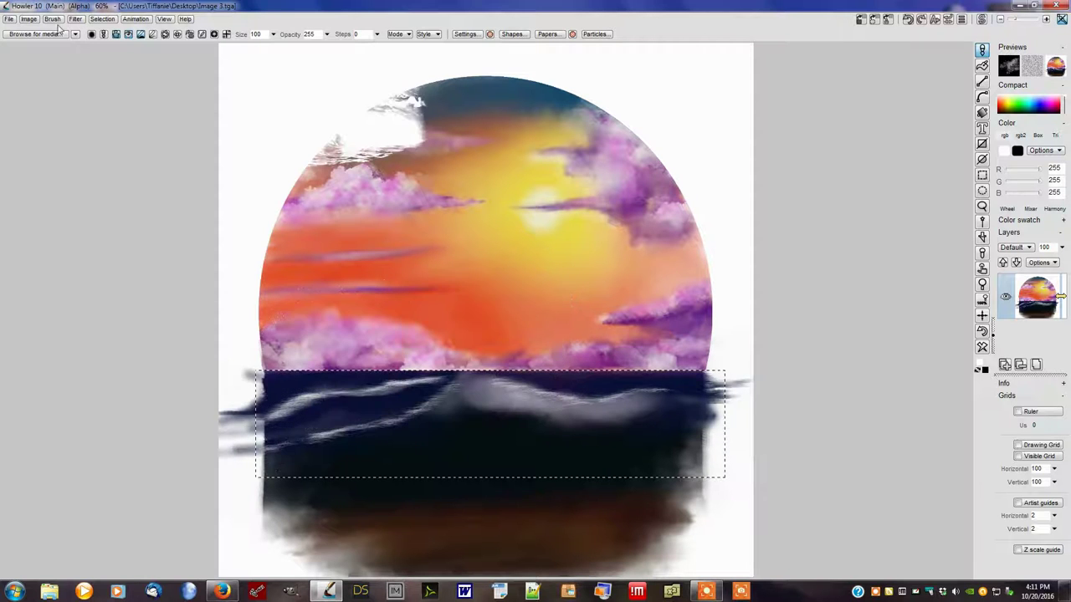
# - Flip the wave brush horizontally, stamp it on the dark sea, then undo that stamp
pyautogui.click(52, 19)
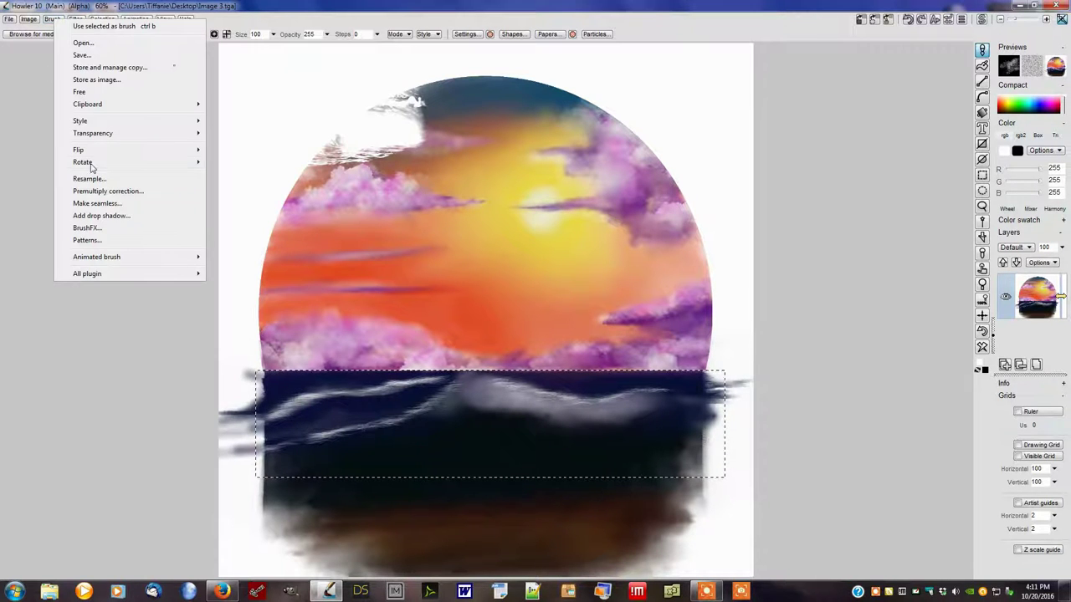
pyautogui.moveTo(165, 151)
pyautogui.click(238, 150)
pyautogui.moveTo(435, 368); pyautogui.dragTo(684, 473)
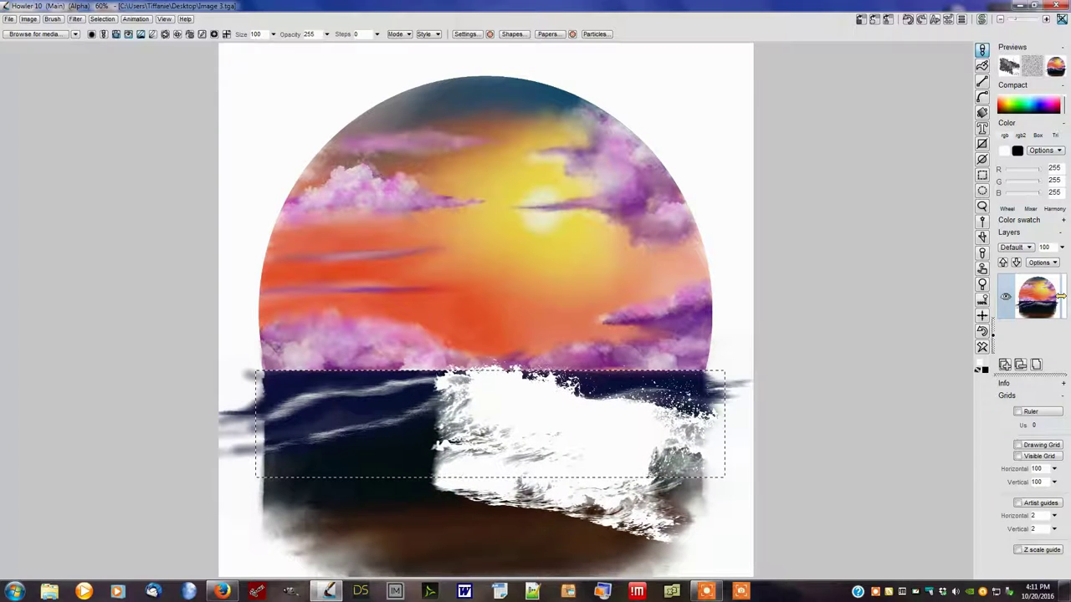
pyautogui.hotkey('ctrl', 'z')
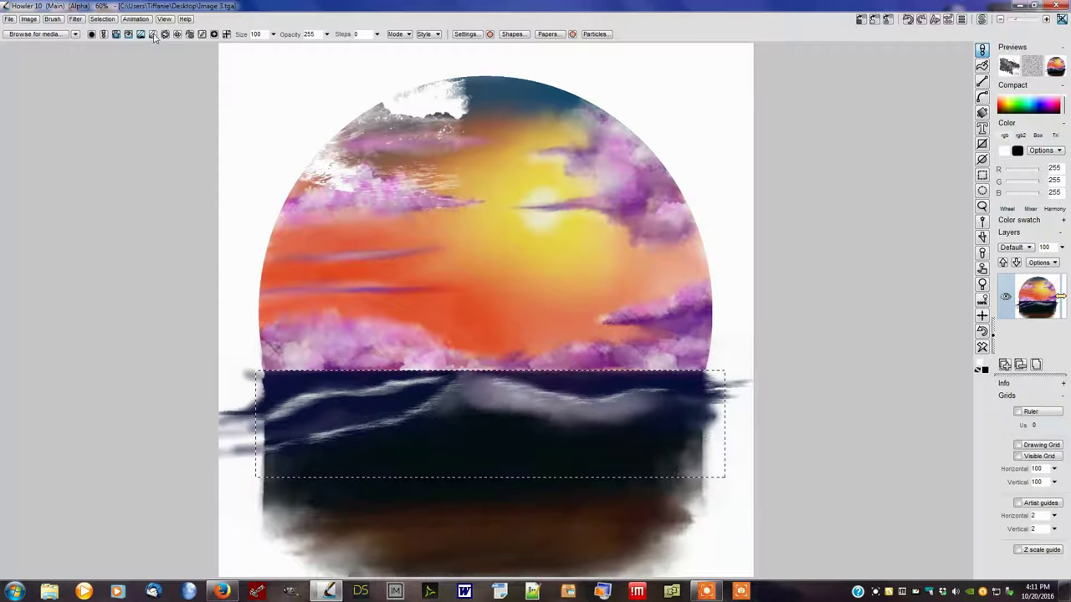
# - Resample the wave brush to a width of 1000 and stamp it on the water
pyautogui.click(53, 19)
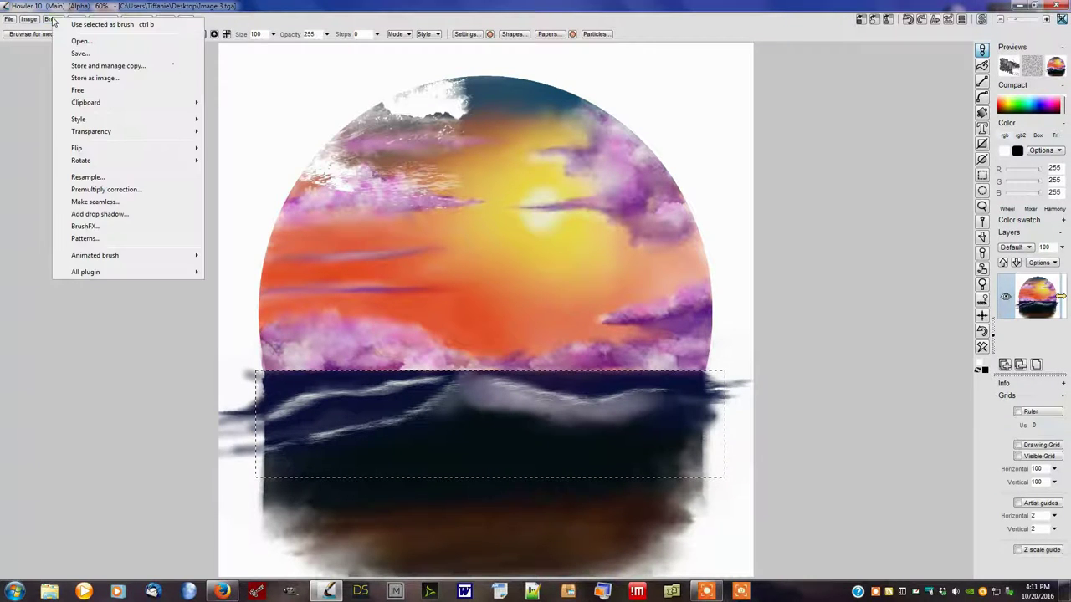
pyautogui.click(117, 177)
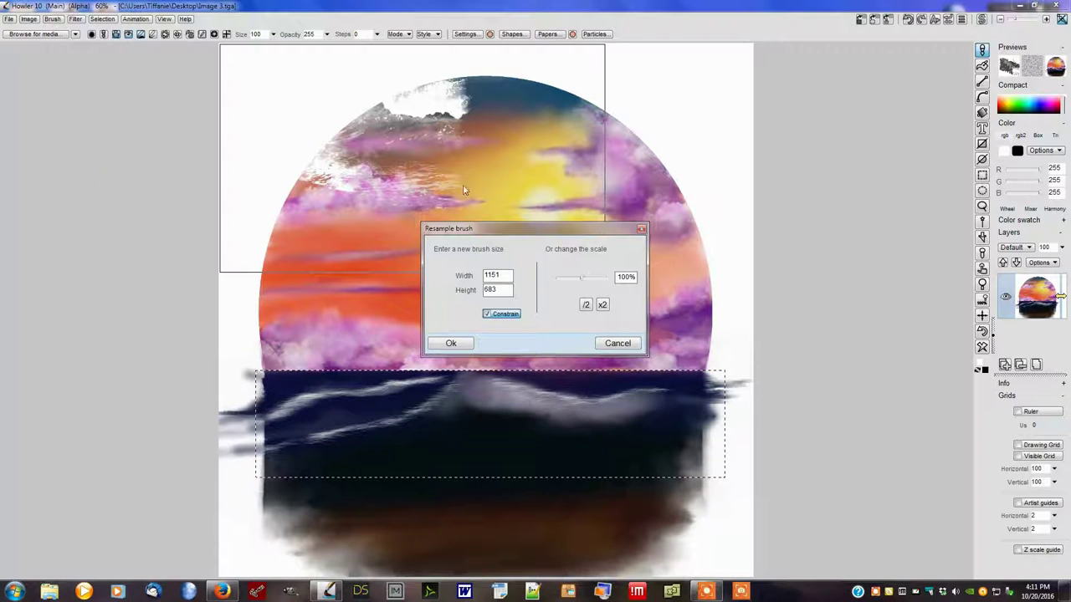
pyautogui.doubleClick(503, 281)
pyautogui.write('1000')
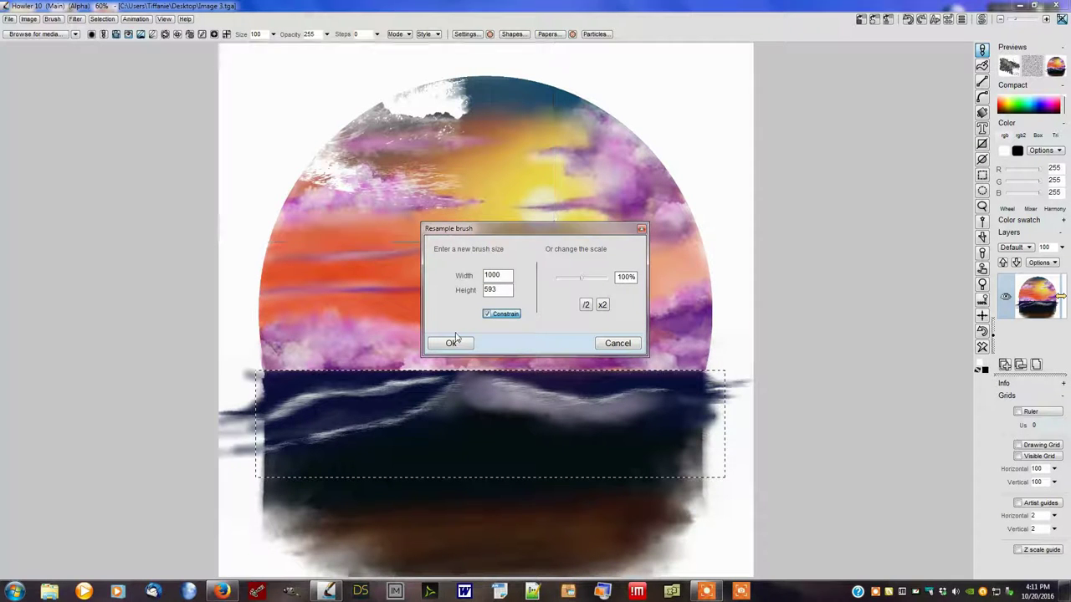
pyautogui.click(453, 342)
pyautogui.click(555, 432)
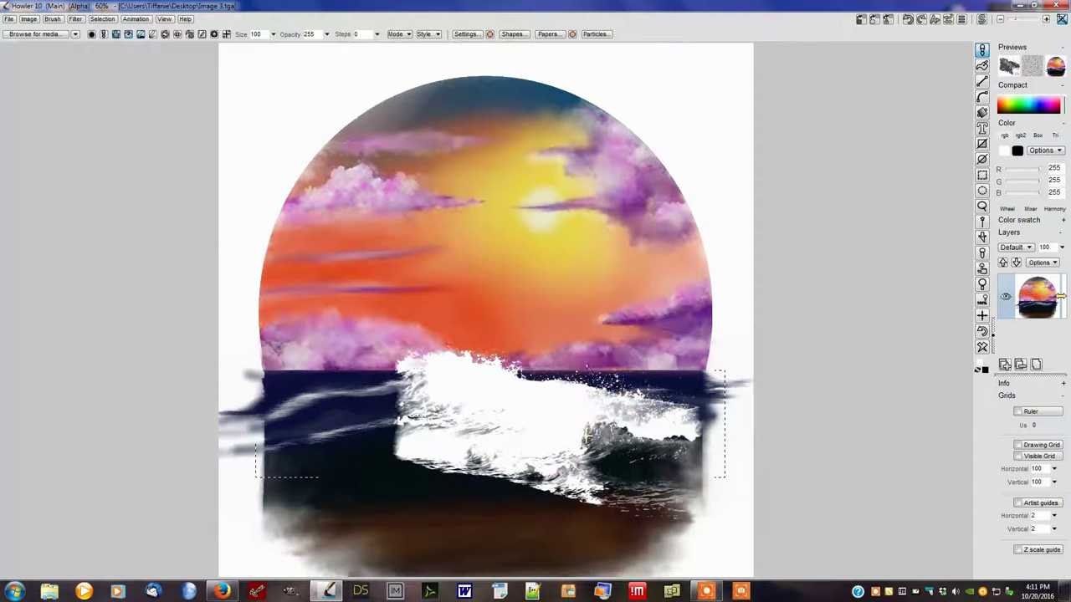
# - Set brush size to 58, undo the stamp, then stamp a large white wave at opacity 110
pyautogui.click(273, 33)
pyautogui.moveTo(276, 49); pyautogui.dragTo(248, 48)
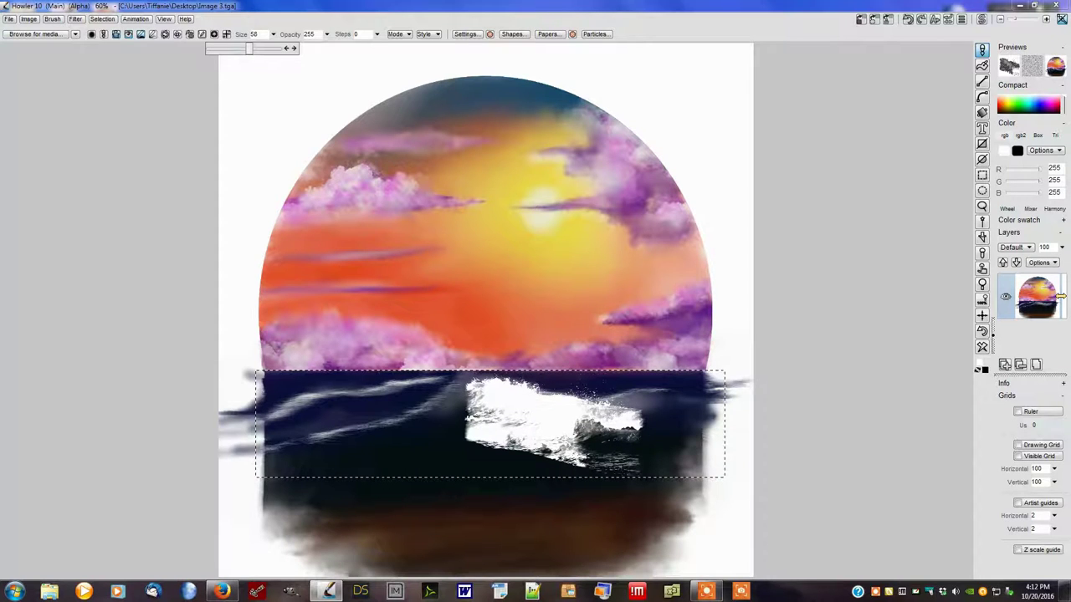
pyautogui.hotkey('ctrl', 'z')
pyautogui.hotkey('ctrl', 'z')
pyautogui.hotkey('ctrl', 'z')
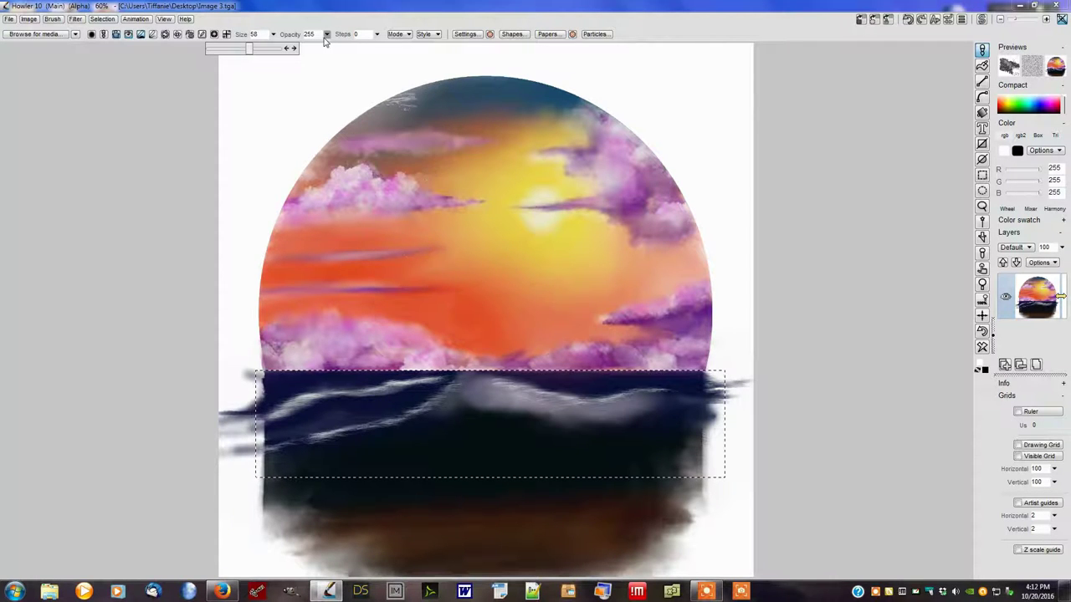
pyautogui.click(326, 34)
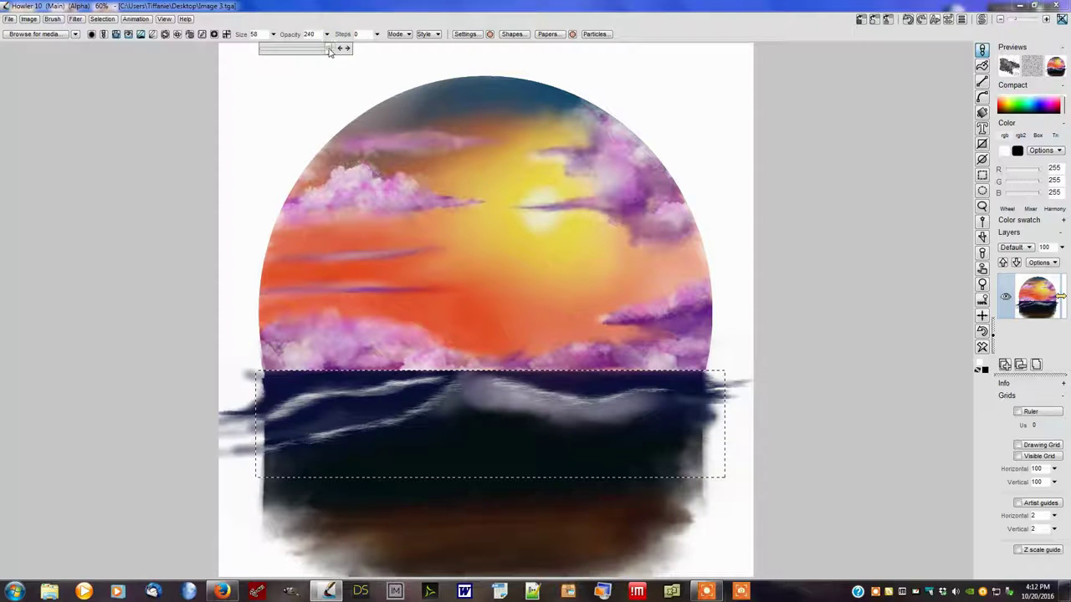
pyautogui.moveTo(333, 48); pyautogui.dragTo(293, 50)
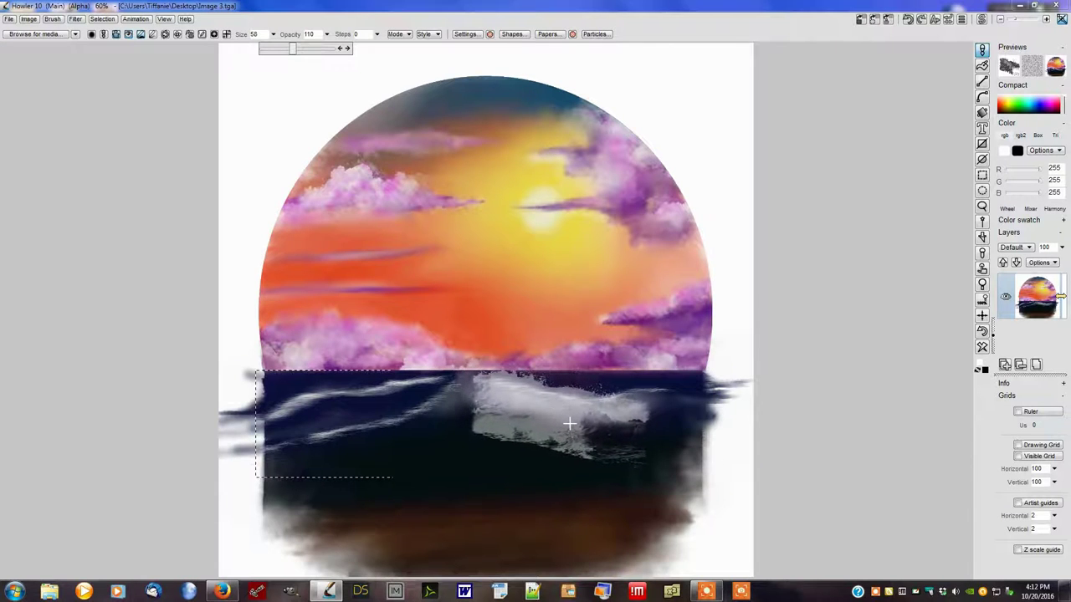
pyautogui.click(569, 424)
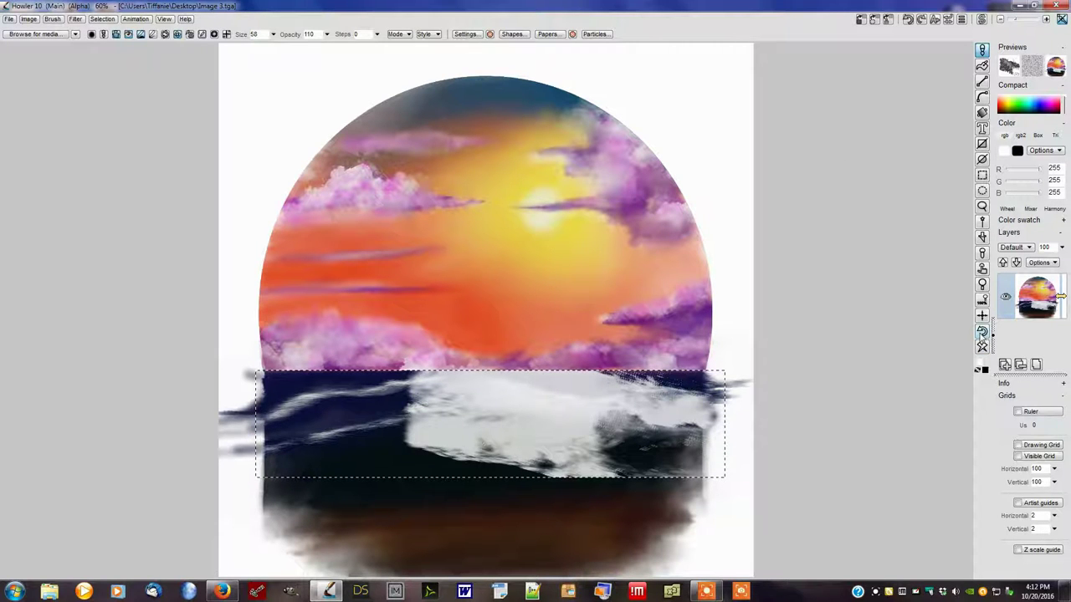
# - Undo the white wave and the trial grey stamp so the sea is dark again
pyautogui.hotkey('ctrl', 'z')
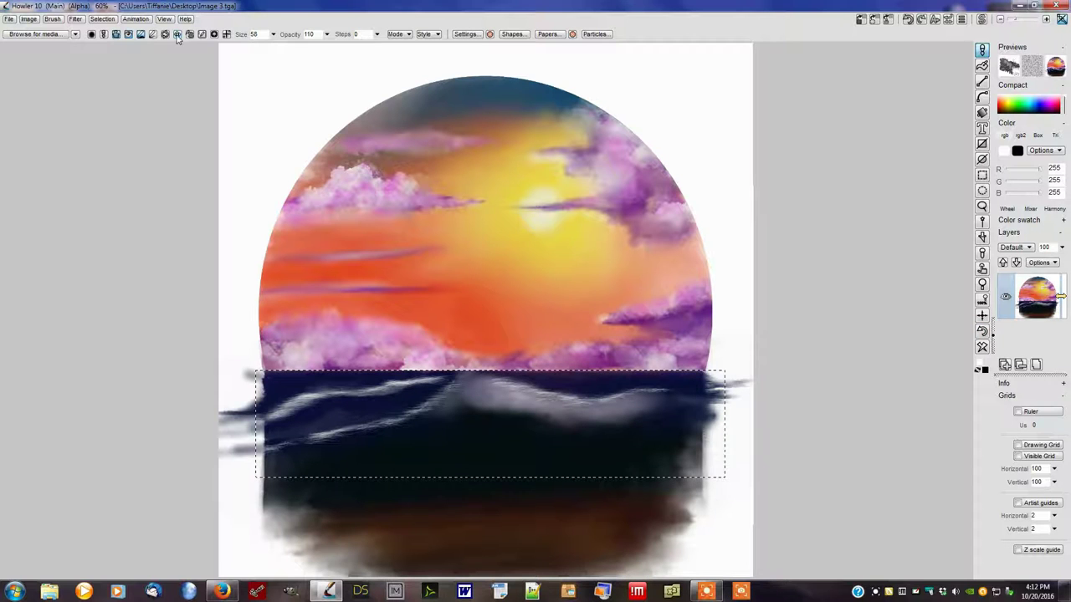
pyautogui.click(551, 457)
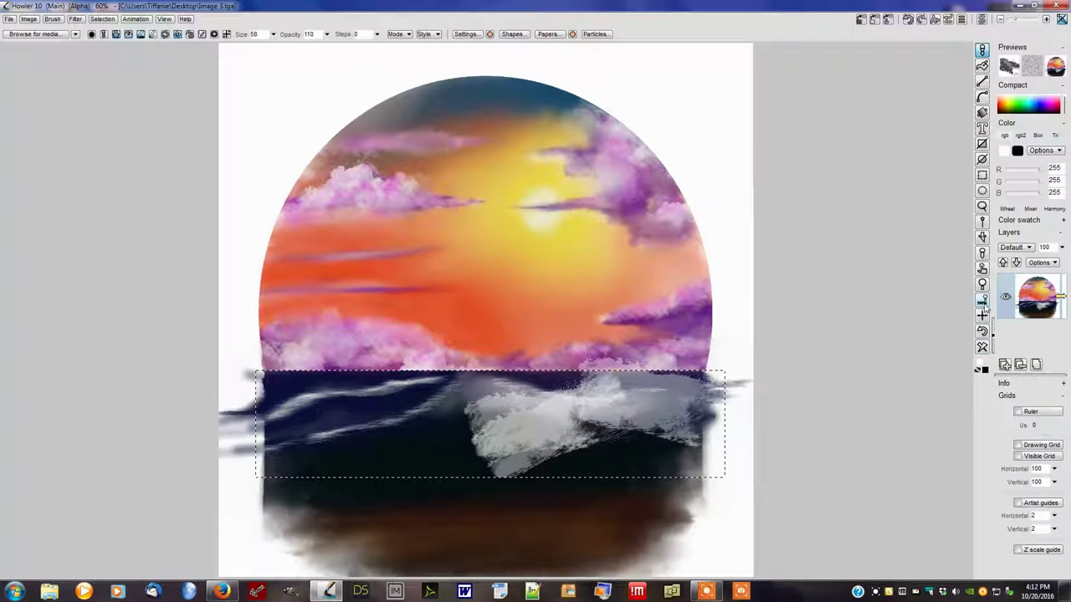
pyautogui.hotkey('ctrl', 'z')
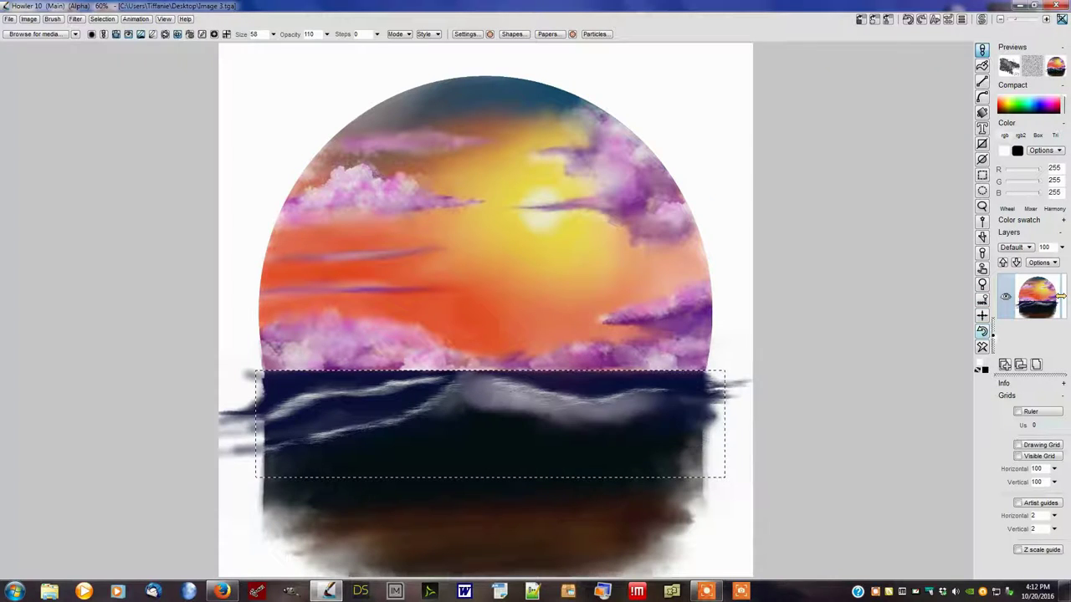
pyautogui.hotkey('ctrl', 'z')
# - Open Brush settings beside the canvas and lower the random rotation angle
pyautogui.click(466, 33)
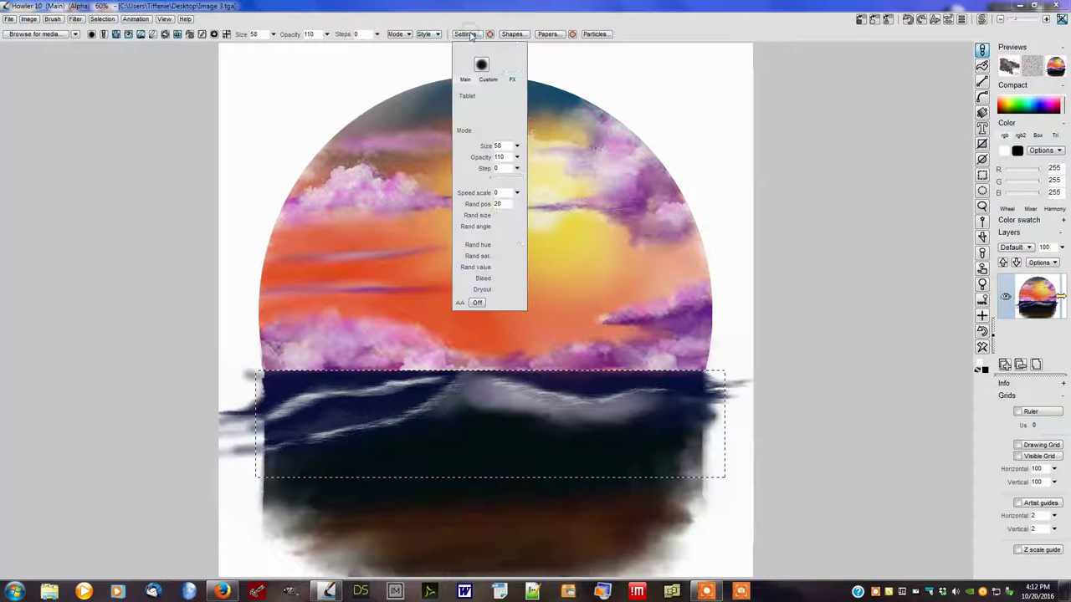
pyautogui.moveTo(481, 56)
pyautogui.mouseDown()
pyautogui.moveTo(649, 90)
pyautogui.moveTo(847, 98)
pyautogui.mouseUp()
pyautogui.moveTo(885, 270); pyautogui.dragTo(836, 213)
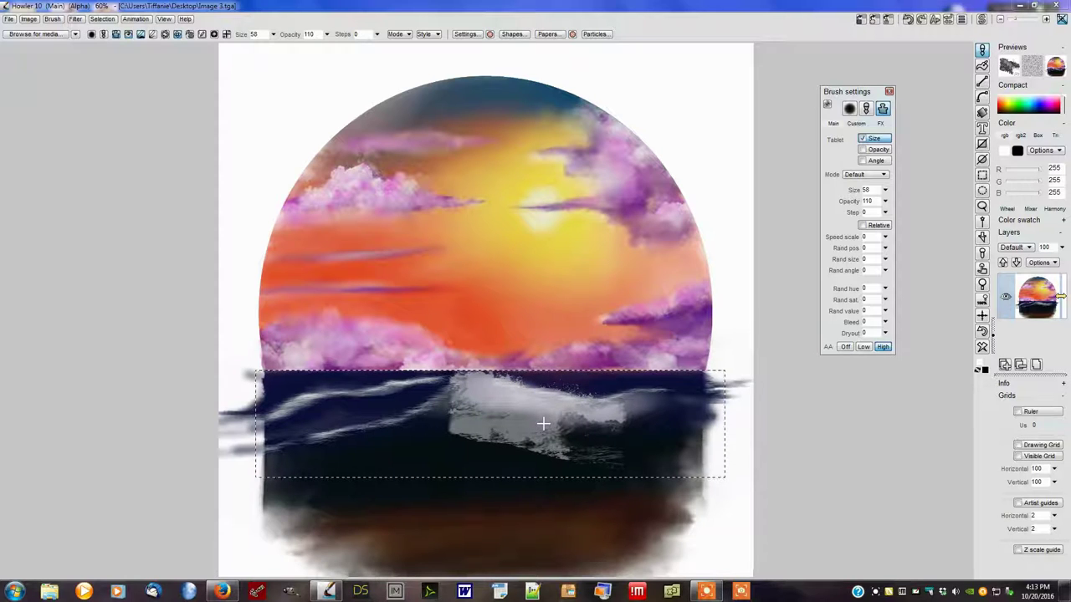
# - Undo the grey smudge, resample the brush to 950×450 unconstrained, and test-stamp it
pyautogui.hotkey('ctrl', 'z')
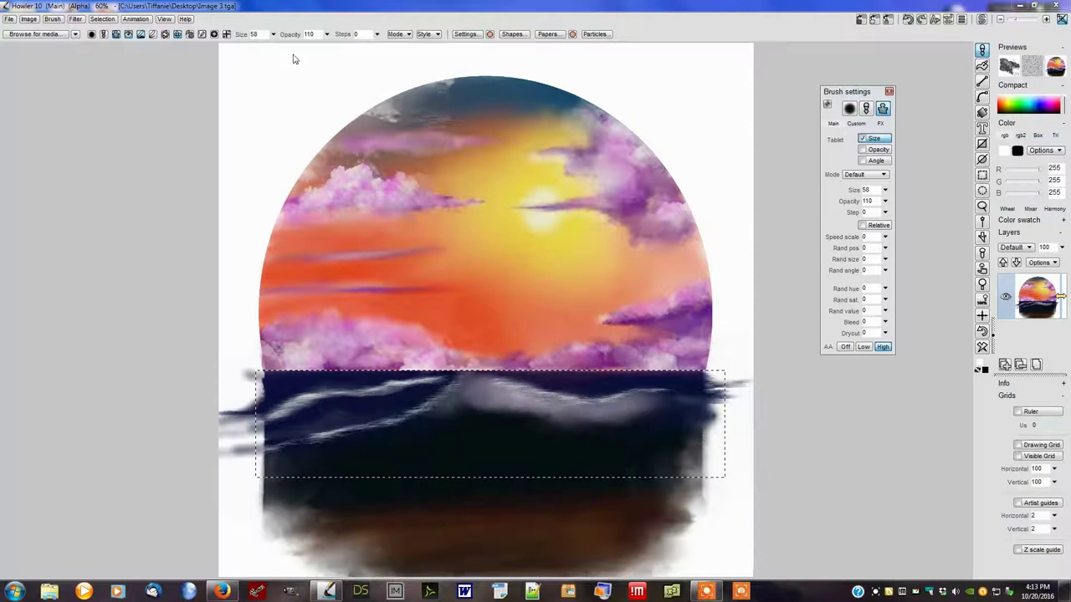
pyautogui.click(53, 19)
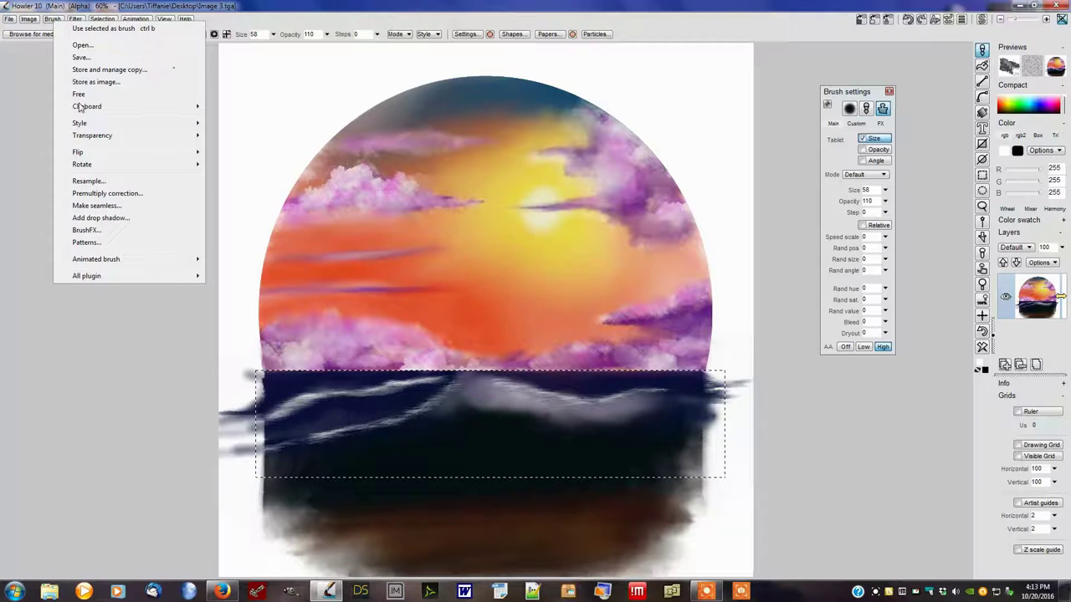
pyautogui.click(115, 188)
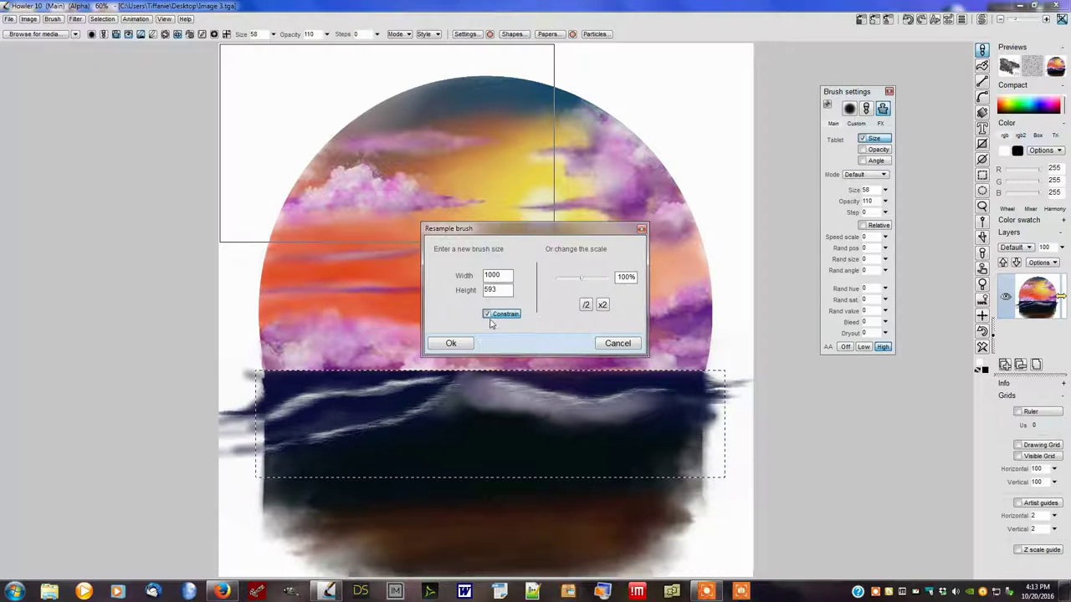
pyautogui.click(488, 316)
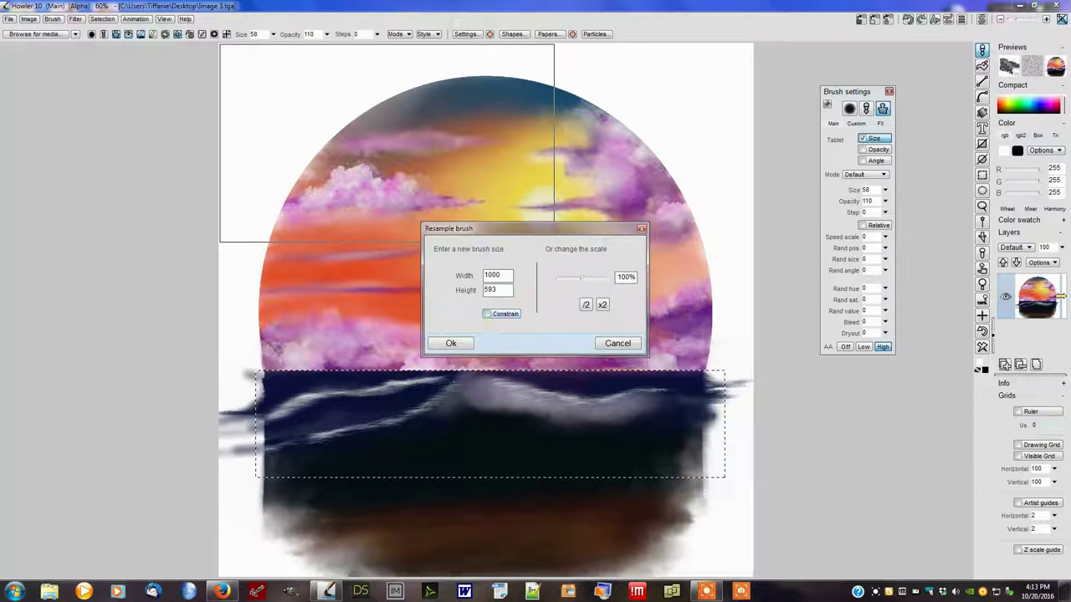
pyautogui.moveTo(507, 289); pyautogui.dragTo(477, 290)
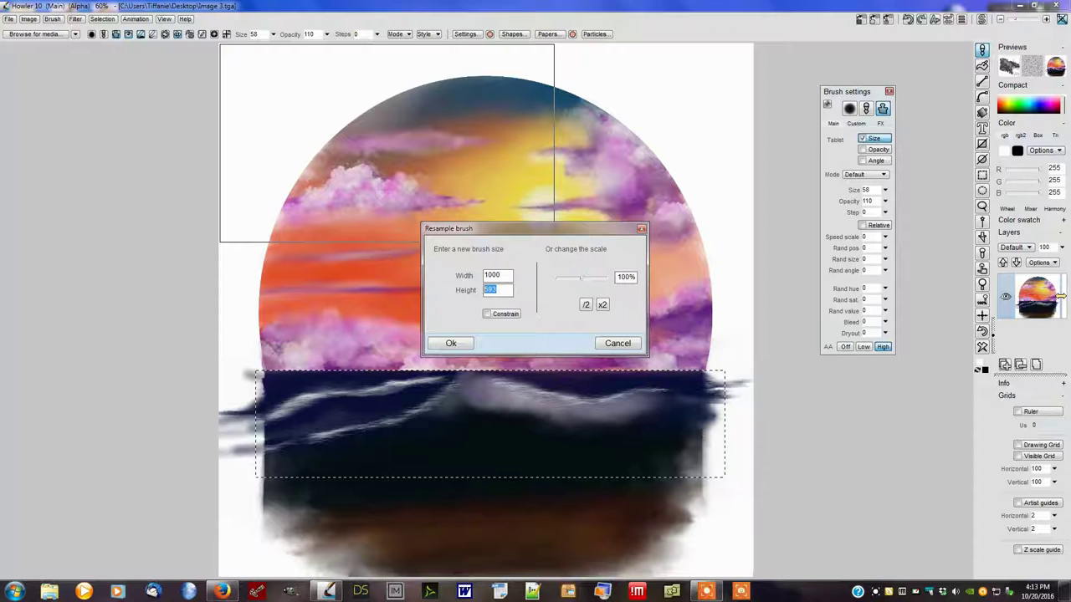
pyautogui.write('450')
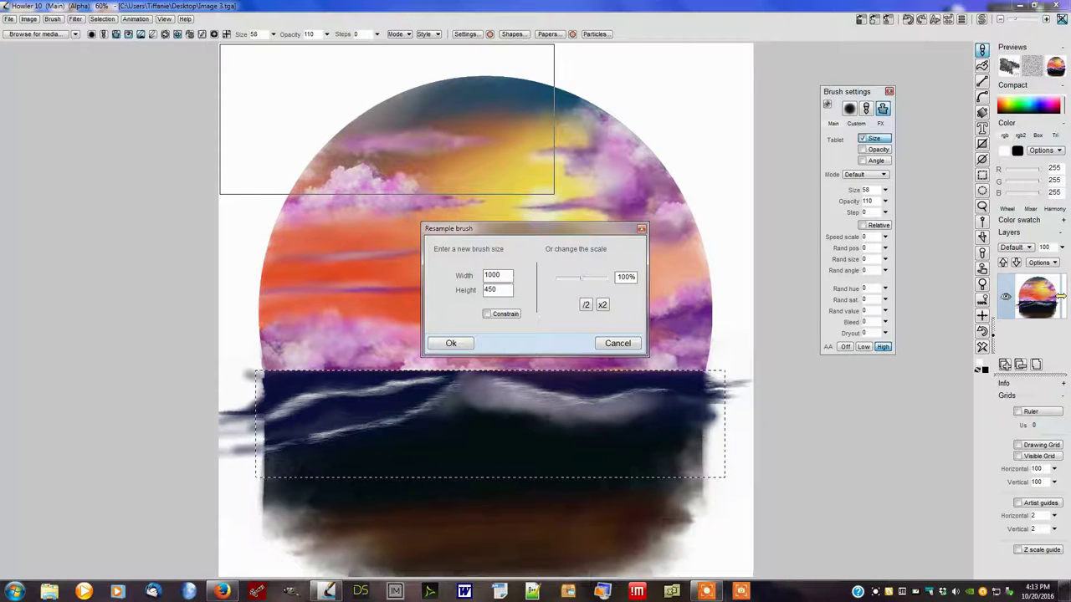
pyautogui.moveTo(504, 275); pyautogui.dragTo(481, 277)
pyautogui.write('950')
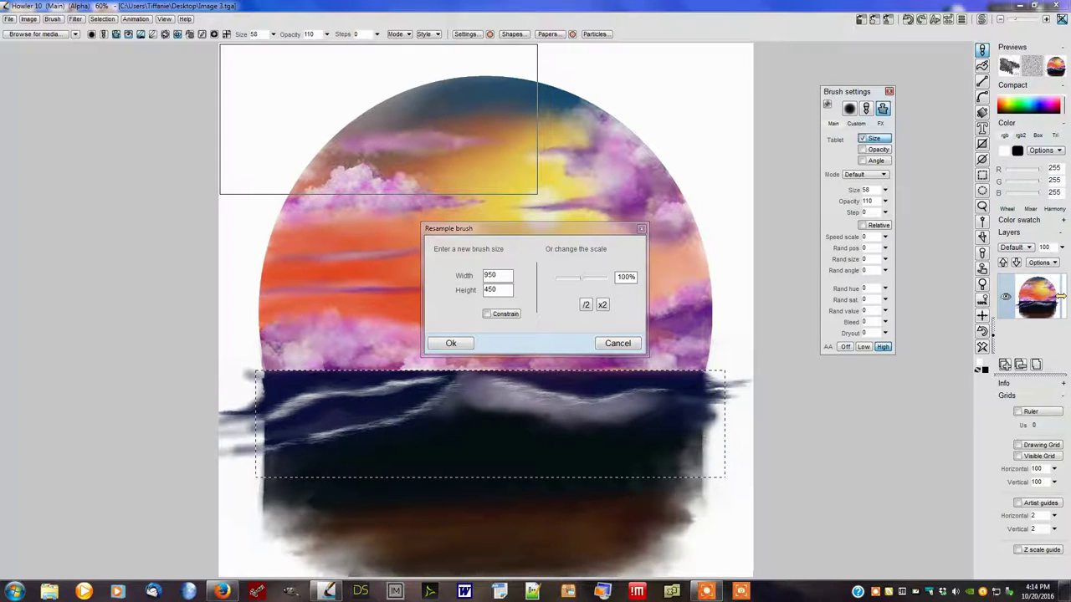
pyautogui.click(451, 344)
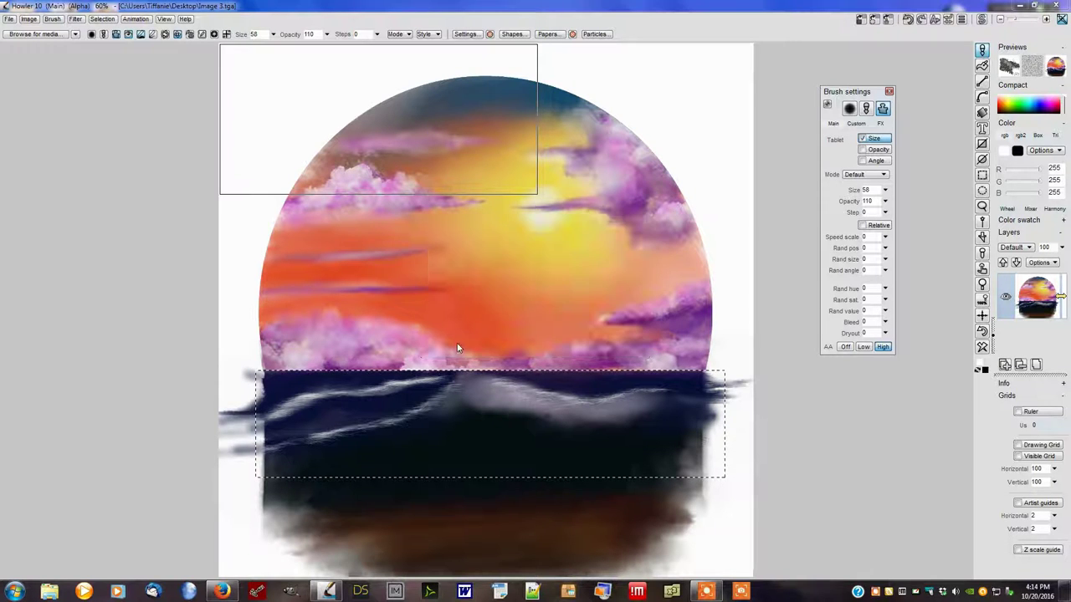
pyautogui.click(552, 414)
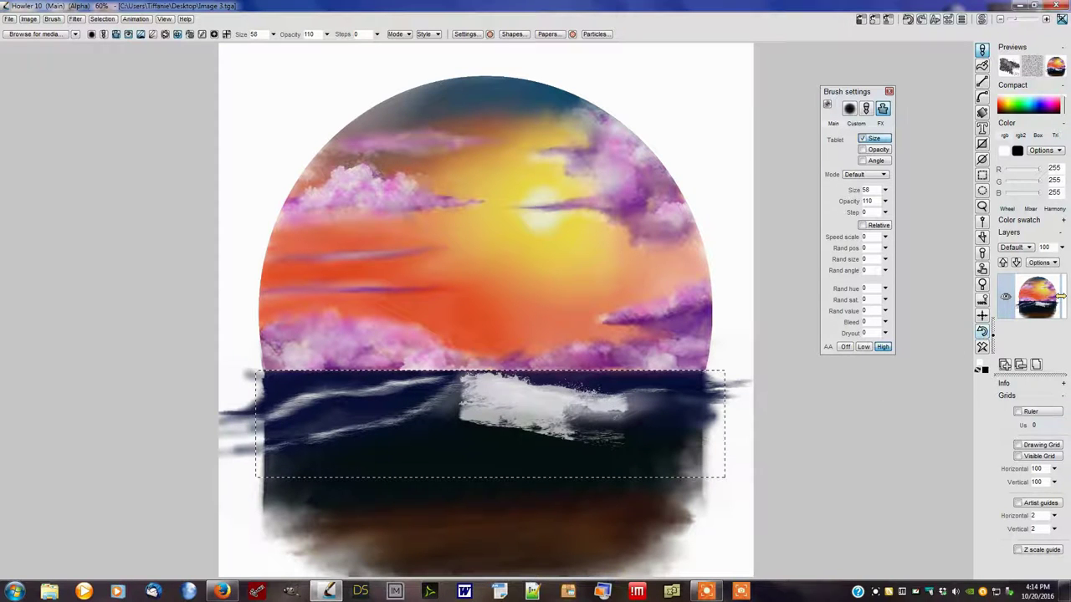
# - Lower brush opacity to 57 and resample the brush height to 350 pixels
pyautogui.click(326, 34)
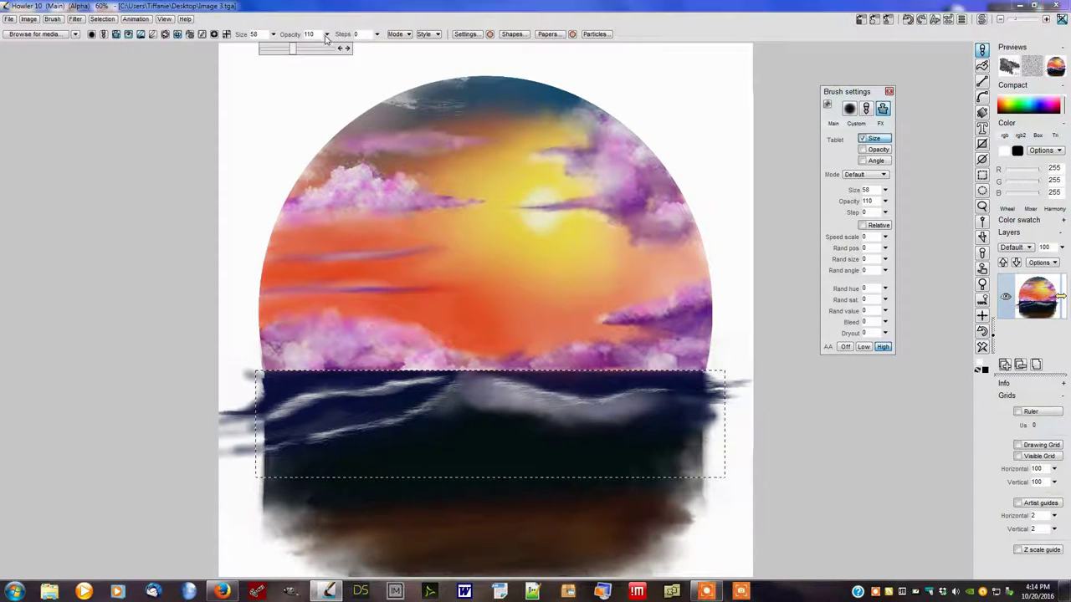
pyautogui.click(280, 50)
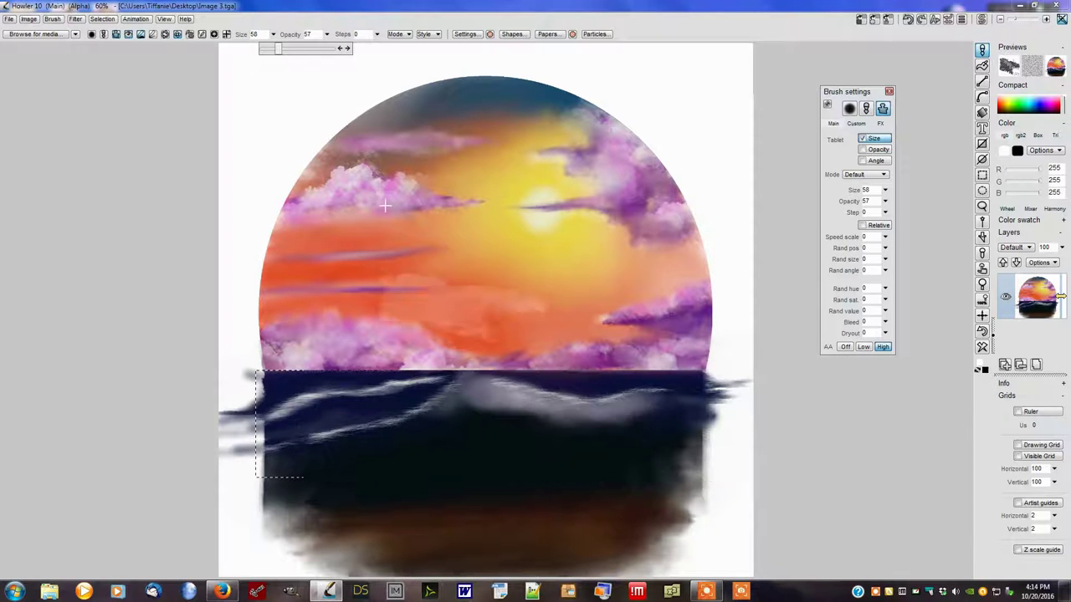
pyautogui.click(57, 19)
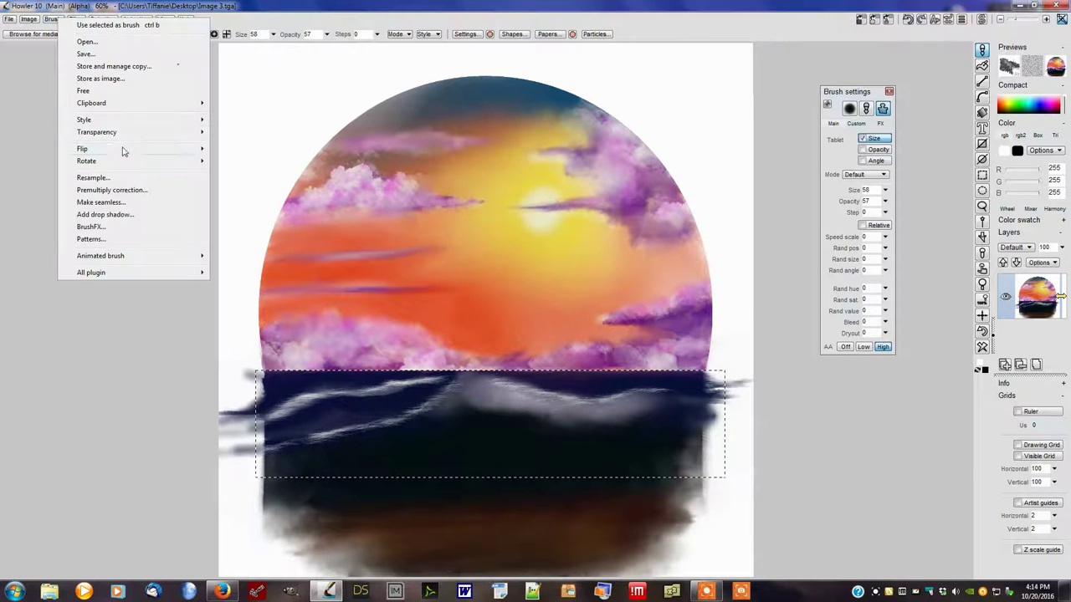
pyautogui.click(138, 179)
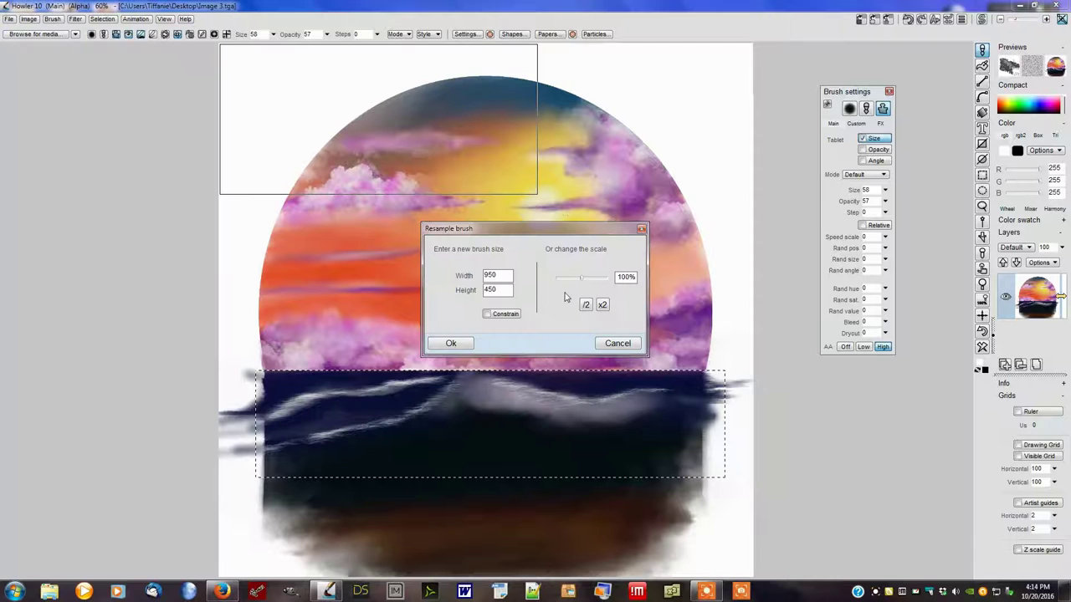
pyautogui.moveTo(506, 290); pyautogui.dragTo(471, 291)
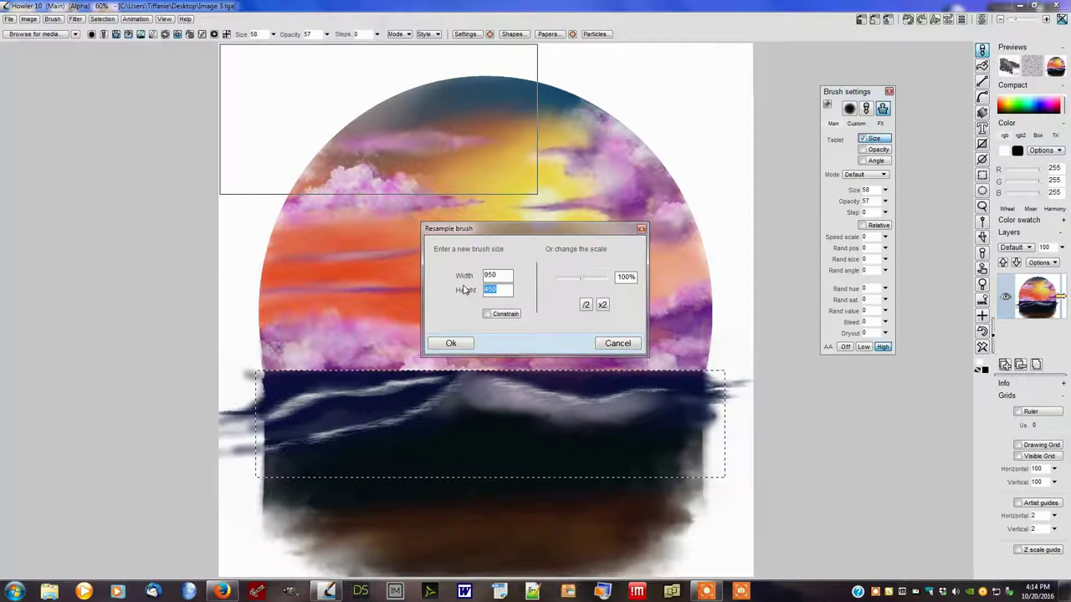
pyautogui.write('350')
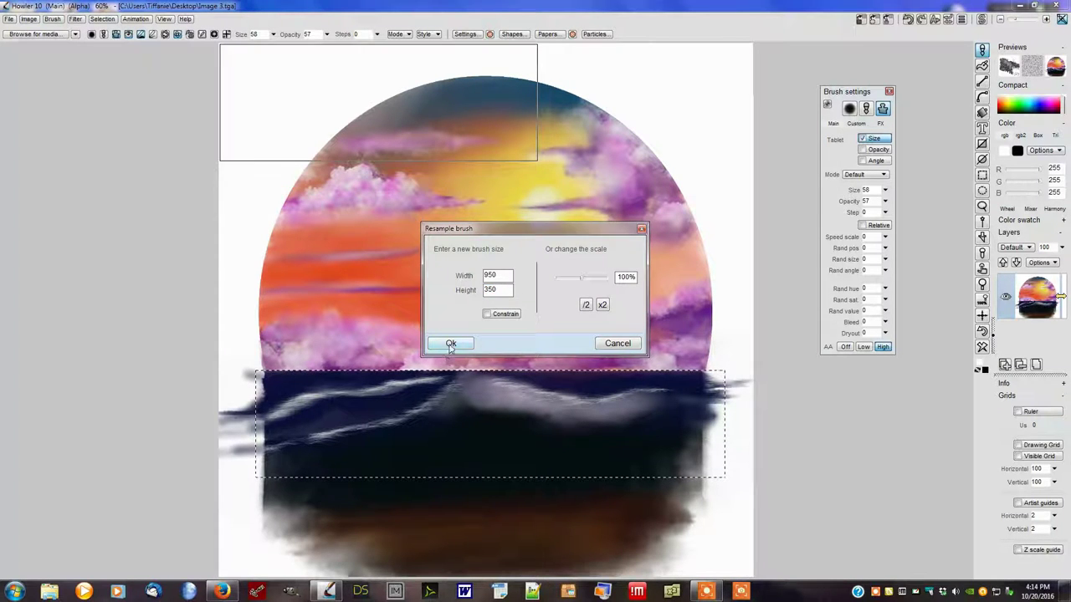
pyautogui.click(450, 344)
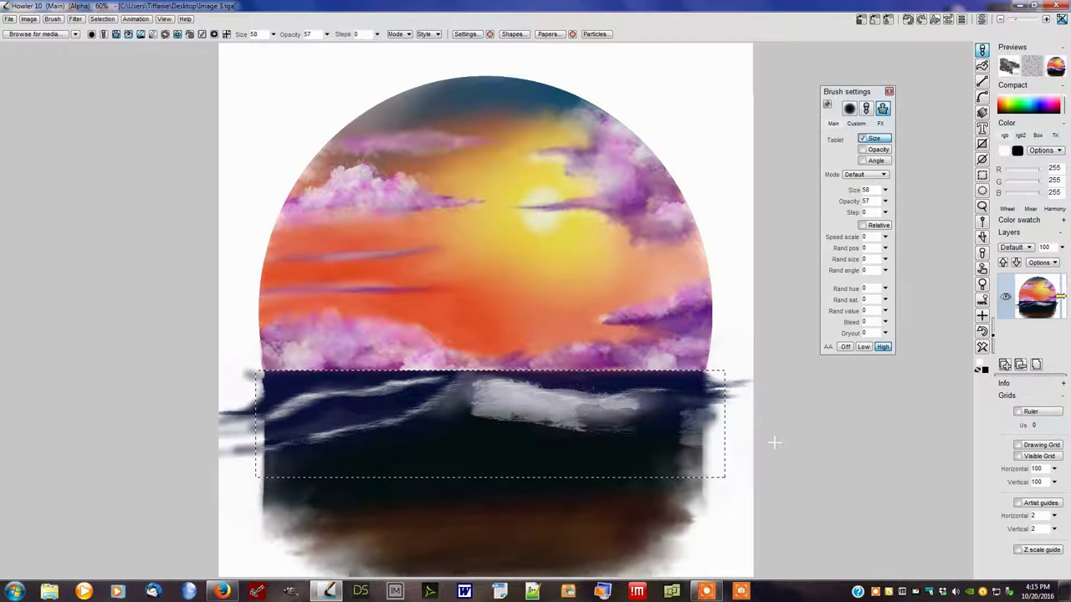
# - Flip the brush horizontally and rotate it to a negative angle of about -24 degrees
pyautogui.moveTo(497, 456); pyautogui.dragTo(451, 449)
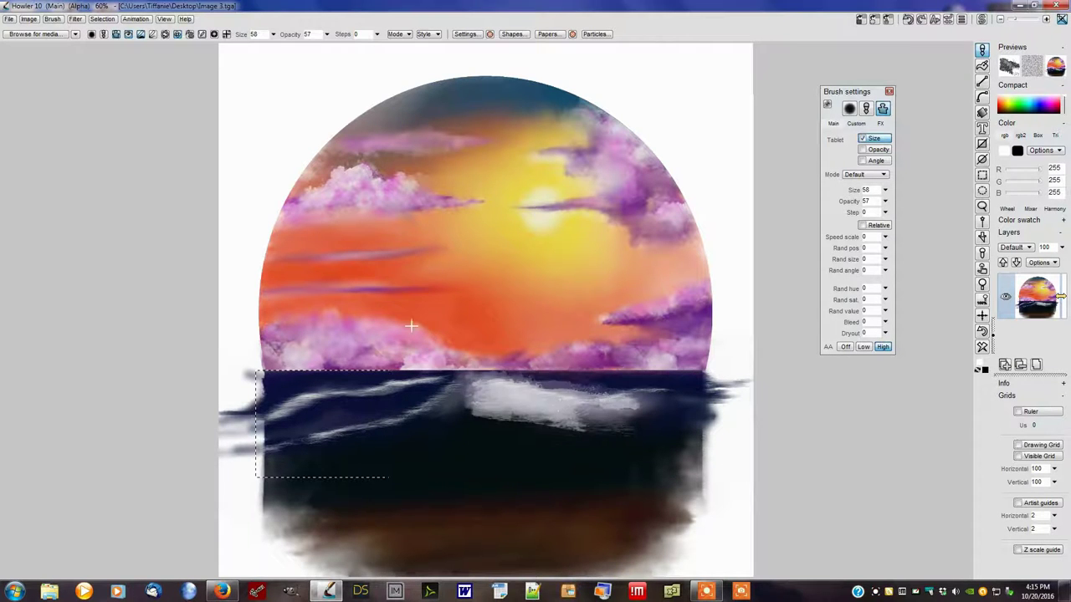
pyautogui.click(59, 20)
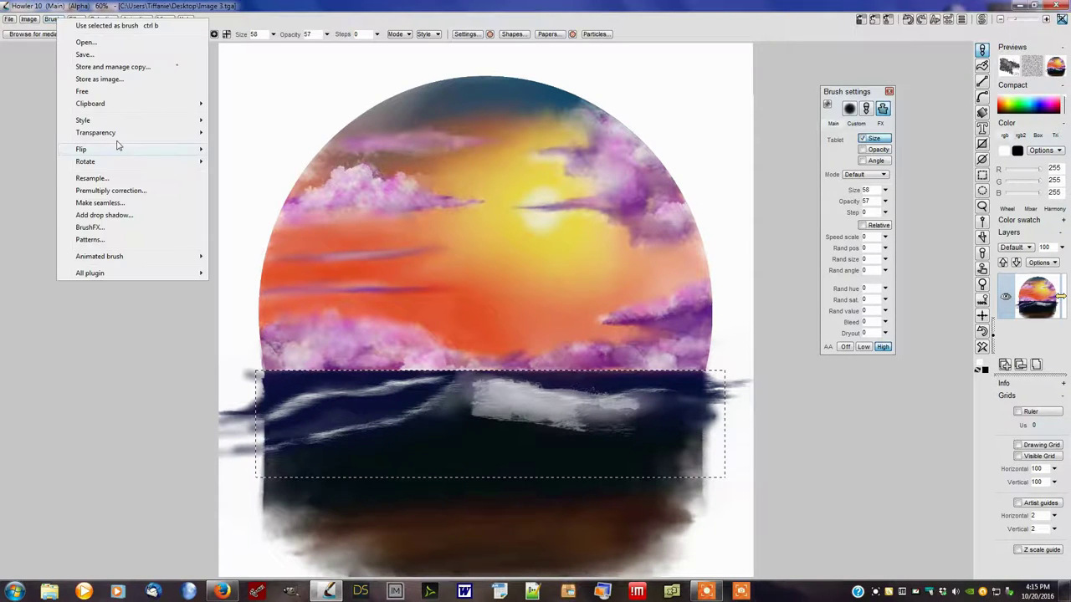
pyautogui.moveTo(125, 154)
pyautogui.click(255, 150)
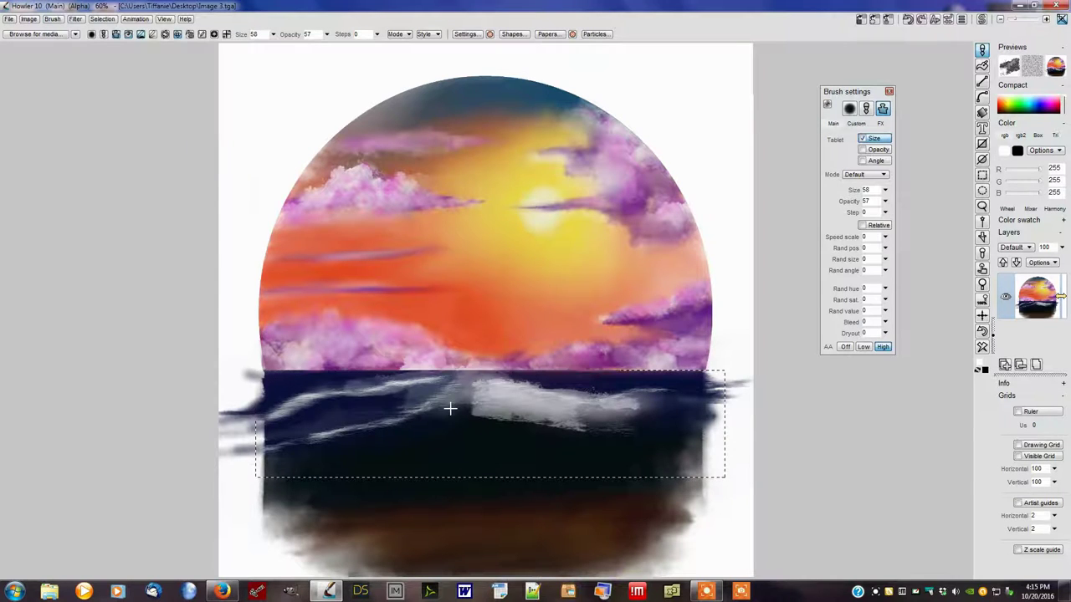
pyautogui.click(58, 23)
pyautogui.moveTo(106, 164)
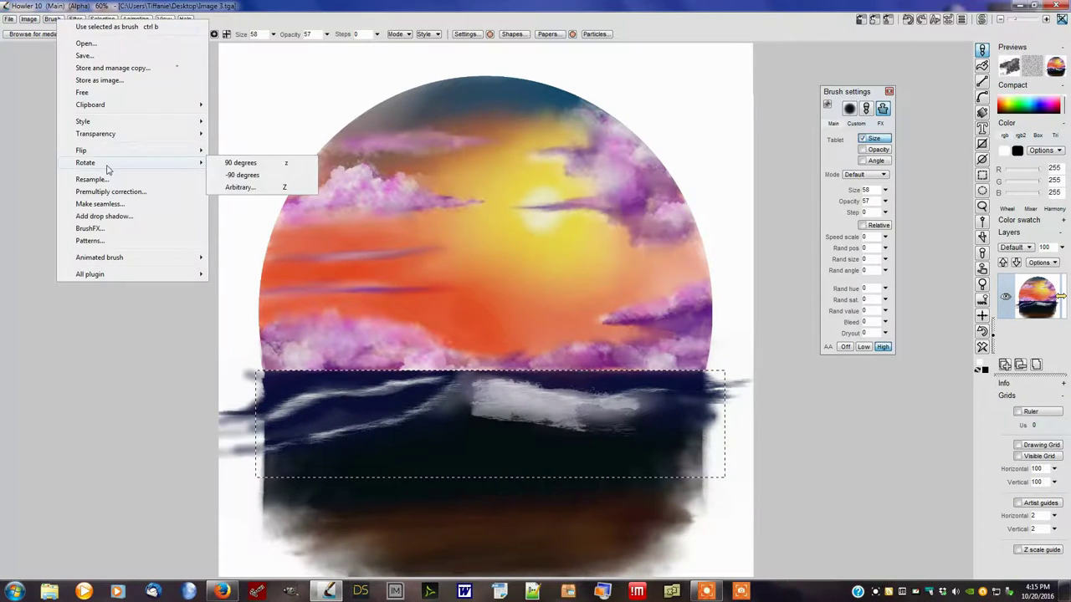
pyautogui.click(264, 190)
pyautogui.moveTo(504, 295); pyautogui.dragTo(528, 295)
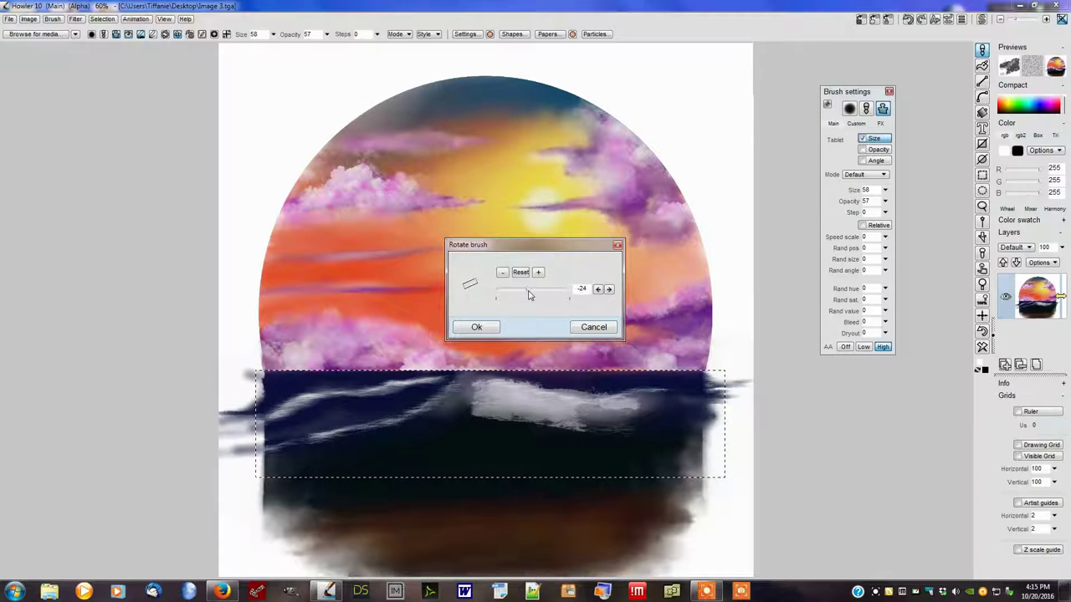
pyautogui.click(476, 327)
# - Paint a diagonal grey stroke on the water, undo stray strokes, and set brush size to 35
pyautogui.moveTo(469, 378); pyautogui.dragTo(378, 454)
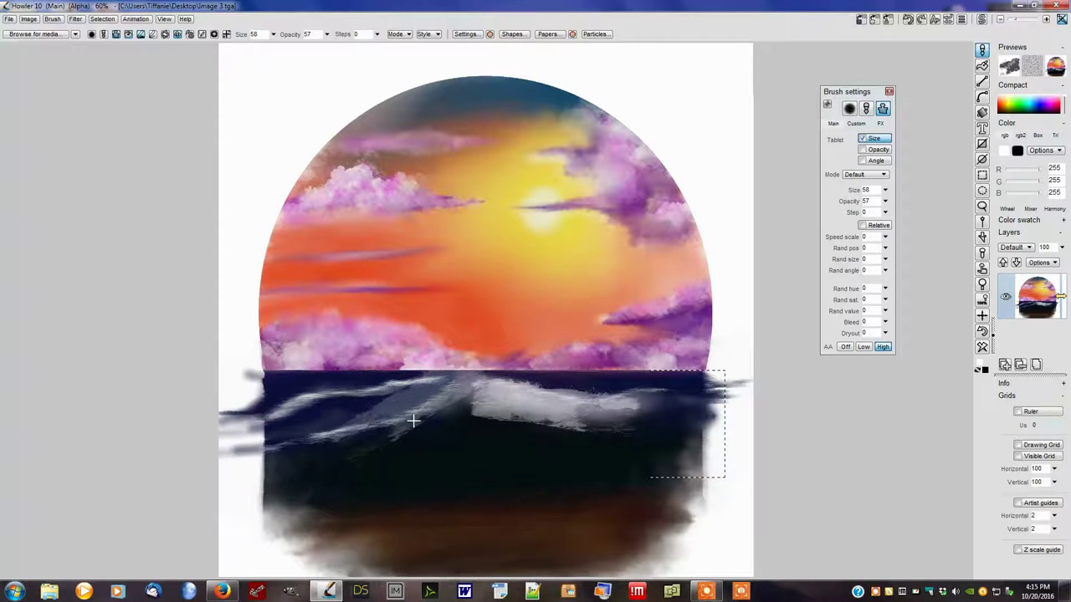
pyautogui.hotkey('ctrl', 'z')
pyautogui.moveTo(452, 82); pyautogui.dragTo(382, 119)
pyautogui.click(272, 34)
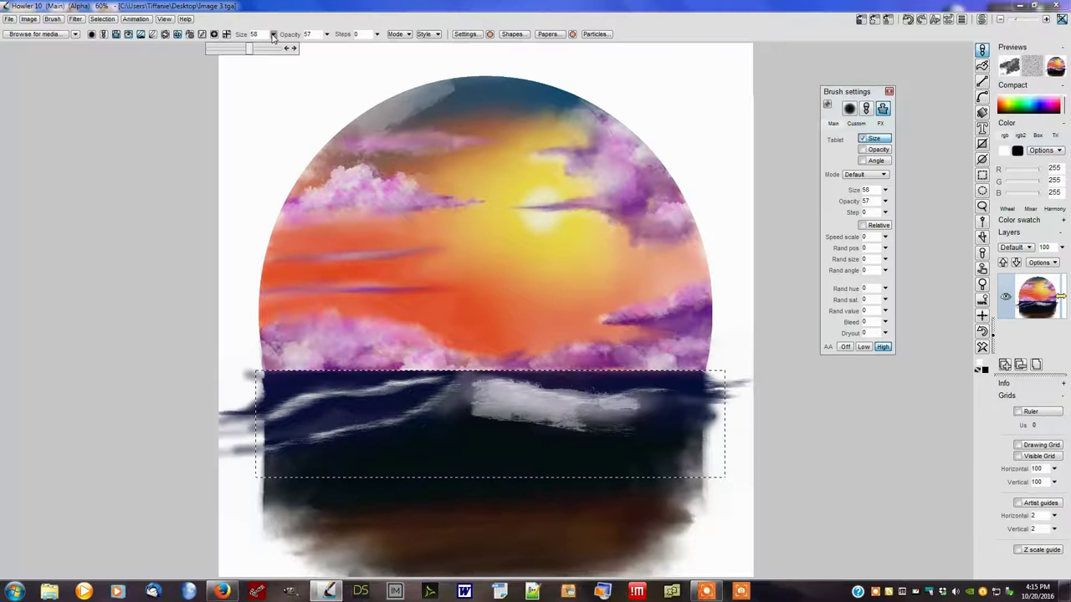
pyautogui.moveTo(257, 51); pyautogui.dragTo(224, 50)
pyautogui.hotkey('ctrl', 'z')
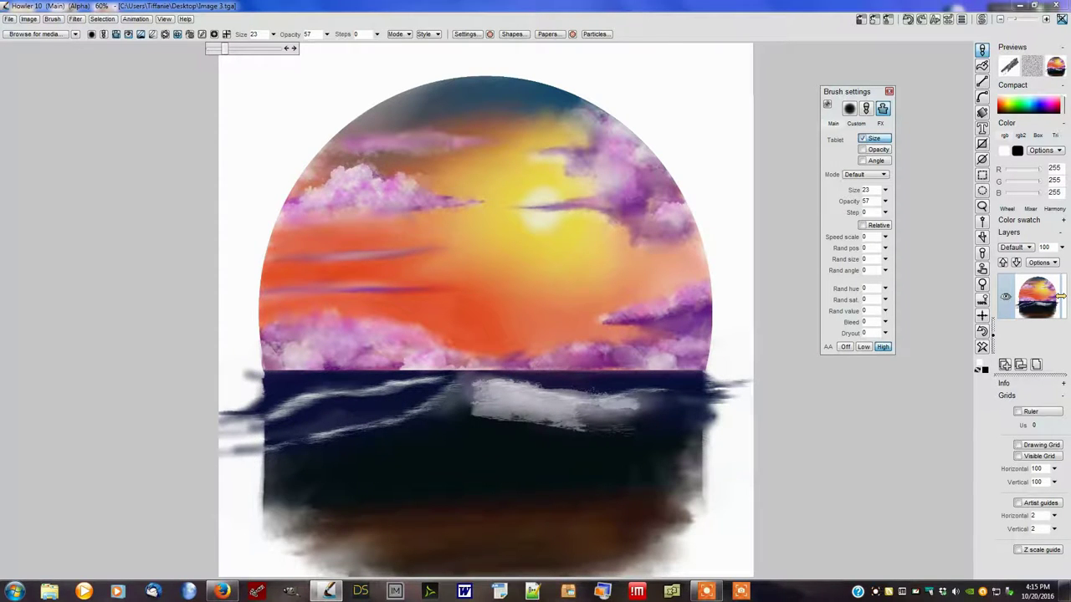
pyautogui.moveTo(224, 51); pyautogui.dragTo(234, 50)
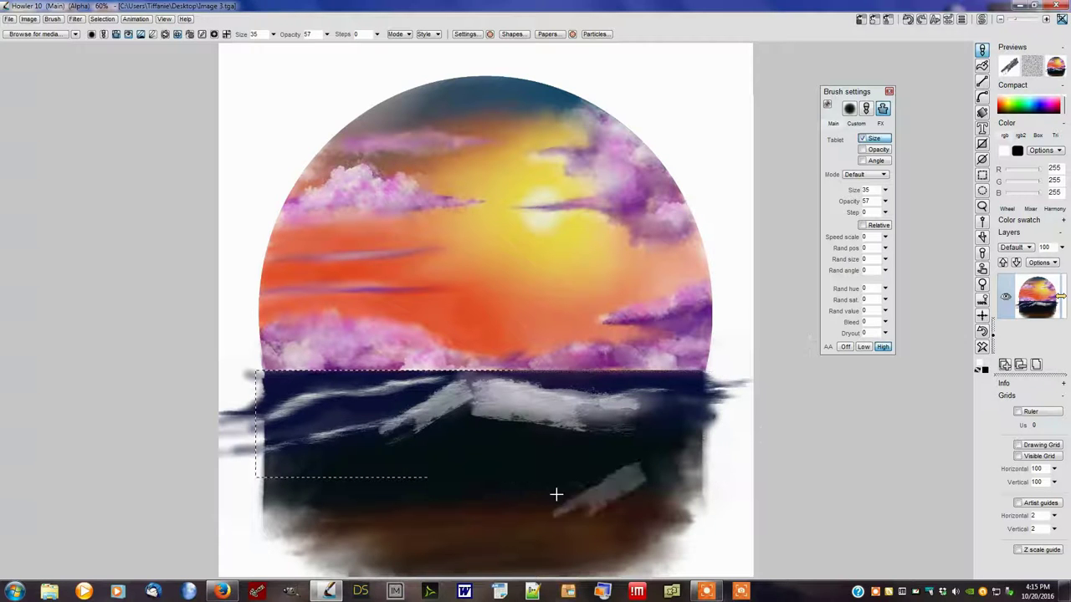
# - Undo the low grey strokes and paint two pale strokes extending the wave rightward
pyautogui.moveTo(467, 449); pyautogui.dragTo(520, 426)
pyautogui.hotkey('ctrl', 'z')
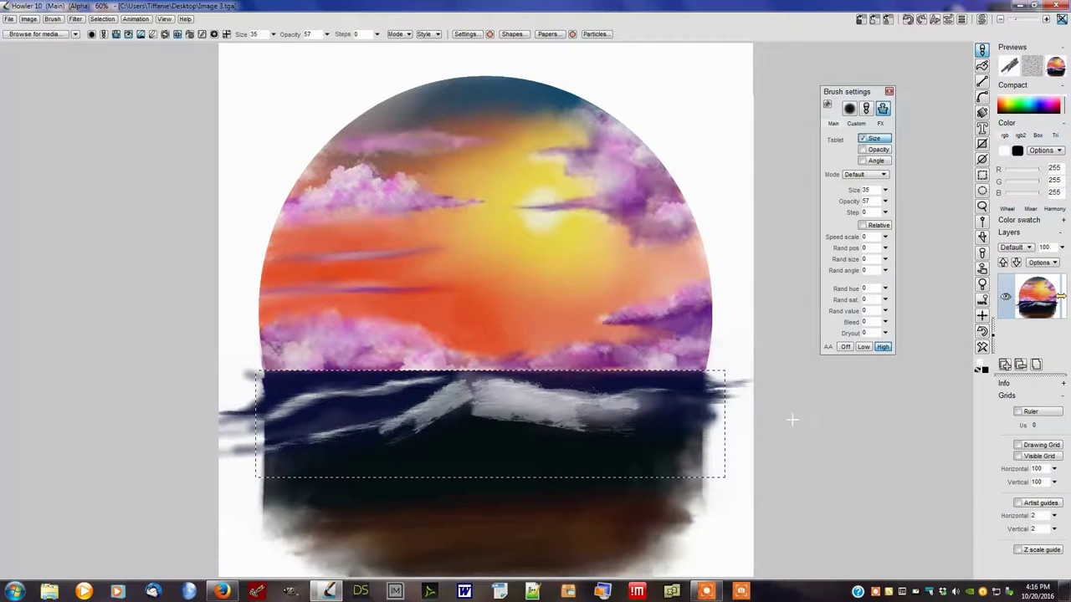
pyautogui.hotkey('ctrl', 'z')
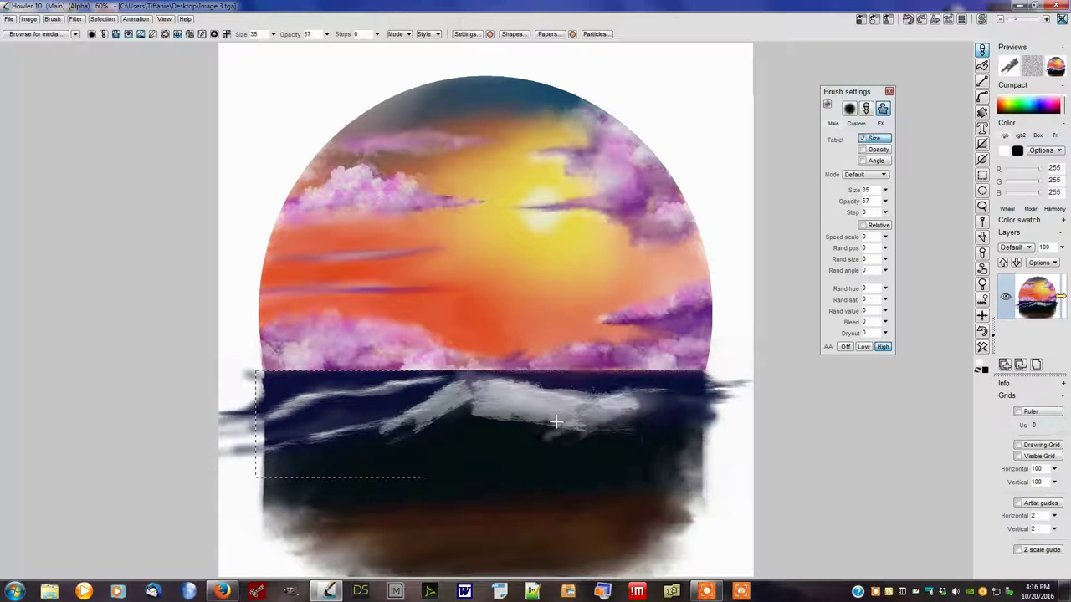
pyautogui.moveTo(644, 437); pyautogui.dragTo(608, 432)
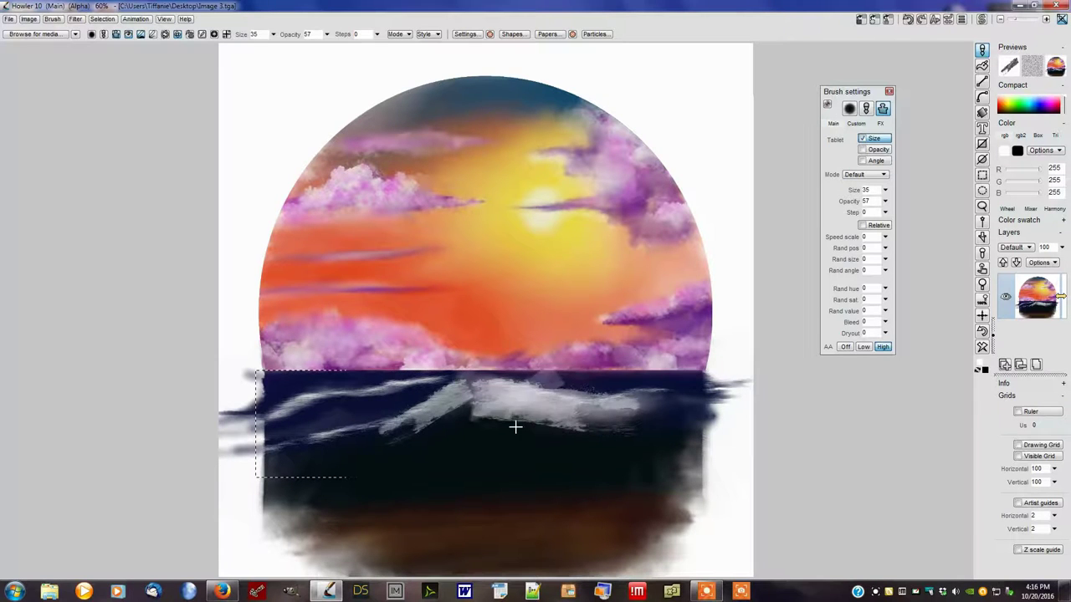
pyautogui.moveTo(682, 400)
pyautogui.mouseDown()
pyautogui.moveTo(650, 425)
pyautogui.moveTo(535, 430)
pyautogui.moveTo(288, 403)
pyautogui.moveTo(382, 418)
pyautogui.moveTo(408, 410)
pyautogui.moveTo(322, 405)
pyautogui.moveTo(359, 426)
pyautogui.moveTo(537, 392)
pyautogui.moveTo(485, 408)
pyautogui.moveTo(521, 438)
pyautogui.moveTo(578, 408)
pyautogui.moveTo(526, 447)
pyautogui.moveTo(633, 438)
pyautogui.moveTo(694, 418)
pyautogui.mouseUp()
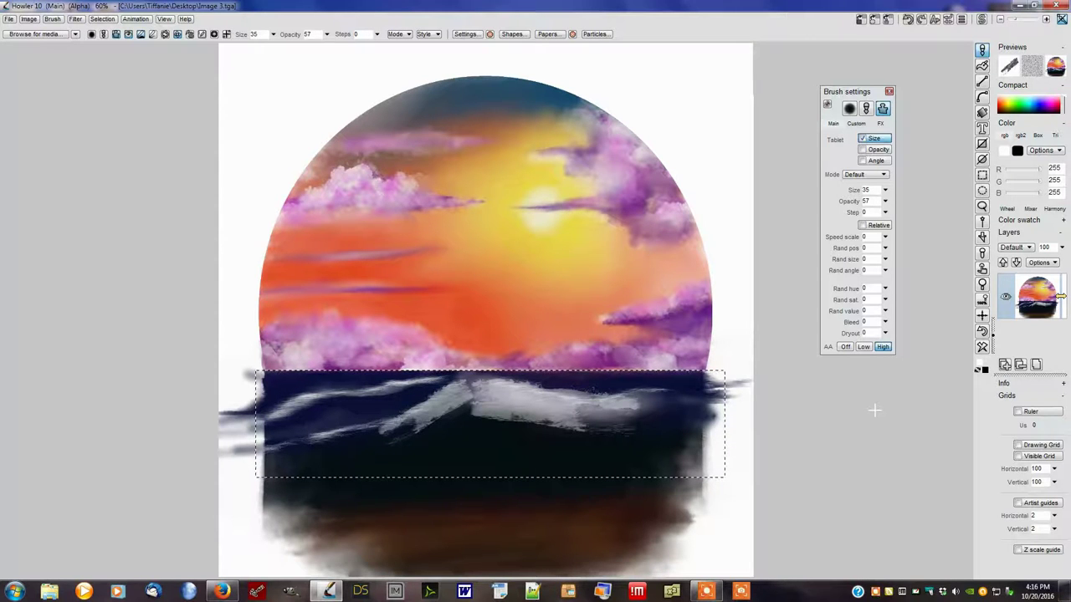
# - Save the current brush as 'Ocean Curl' in the TG category of the brush library
pyautogui.click(61, 36)
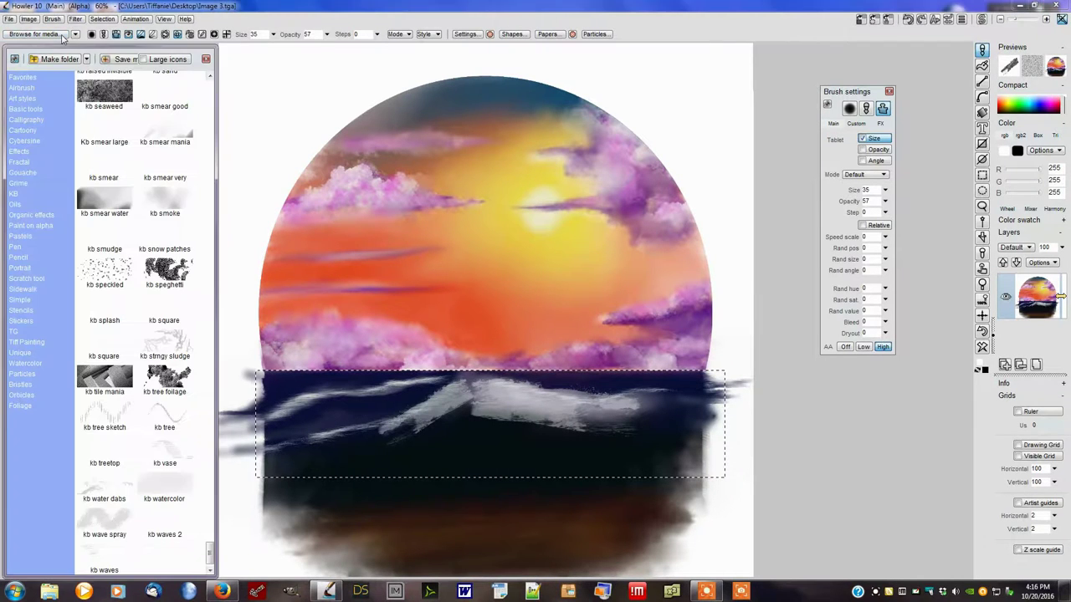
pyautogui.click(17, 332)
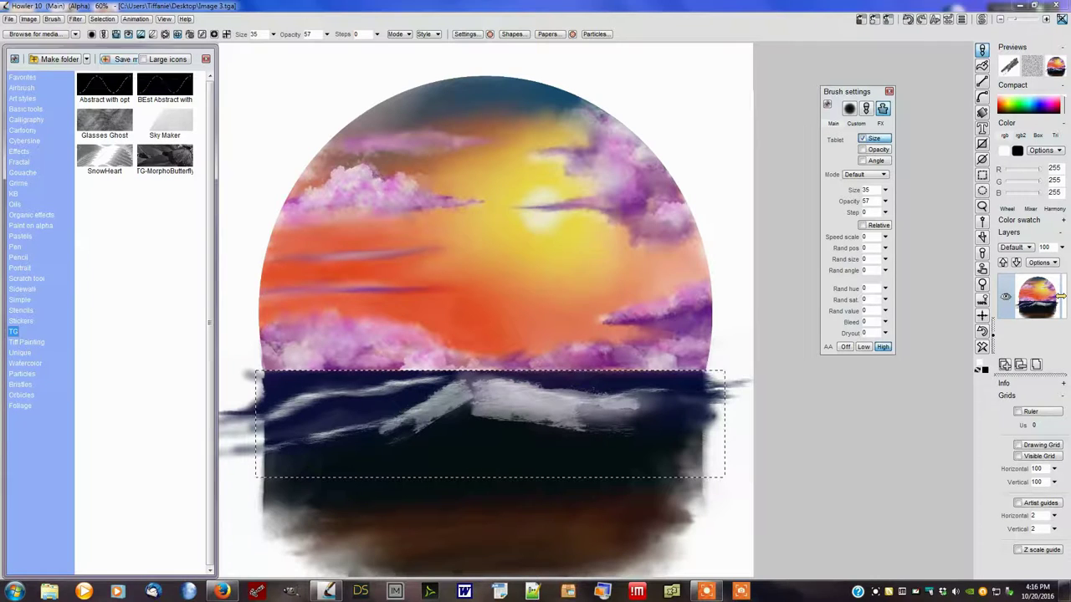
pyautogui.moveTo(224, 82); pyautogui.dragTo(355, 81)
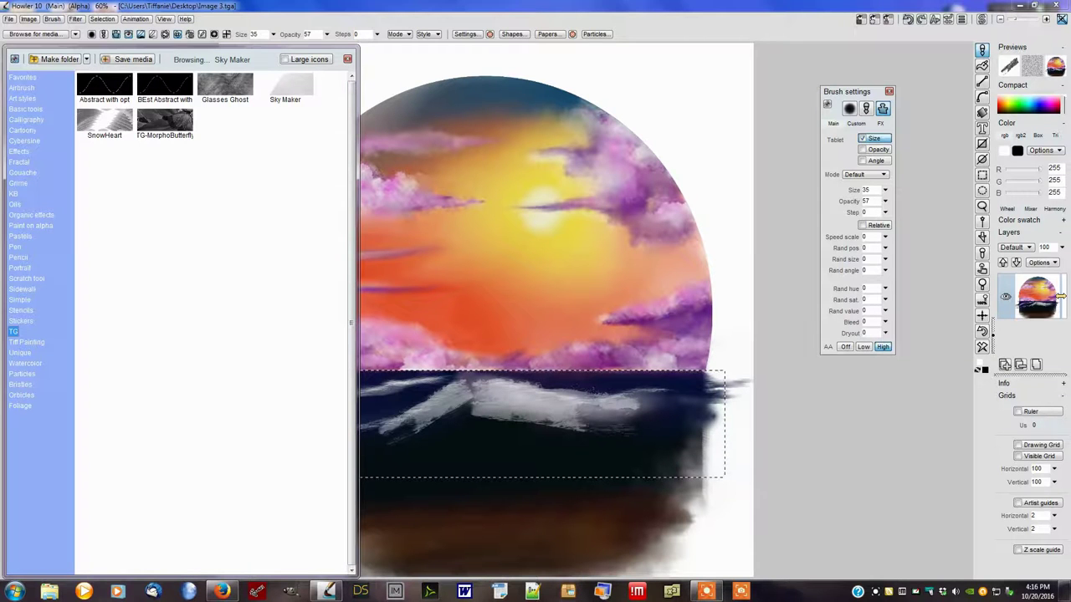
pyautogui.moveTo(521, 316); pyautogui.dragTo(598, 271)
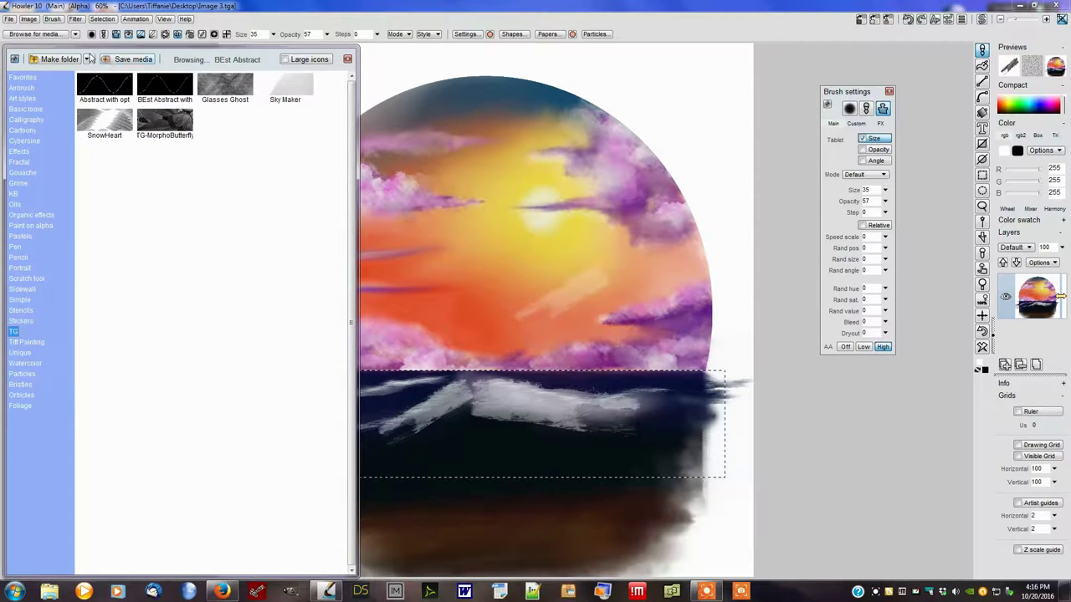
pyautogui.click(124, 60)
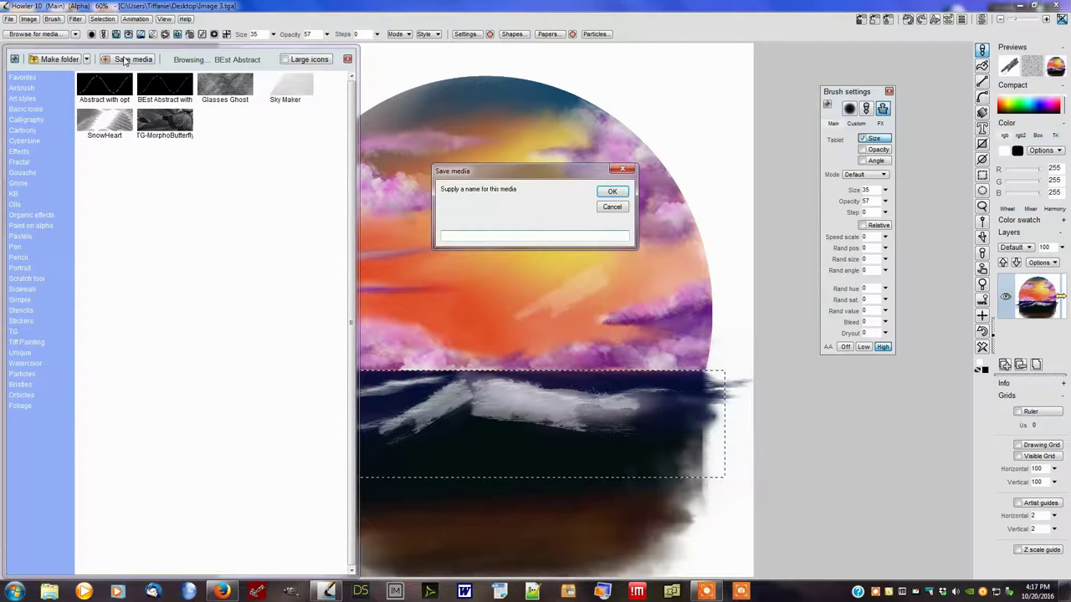
pyautogui.write('Ocean Curl')
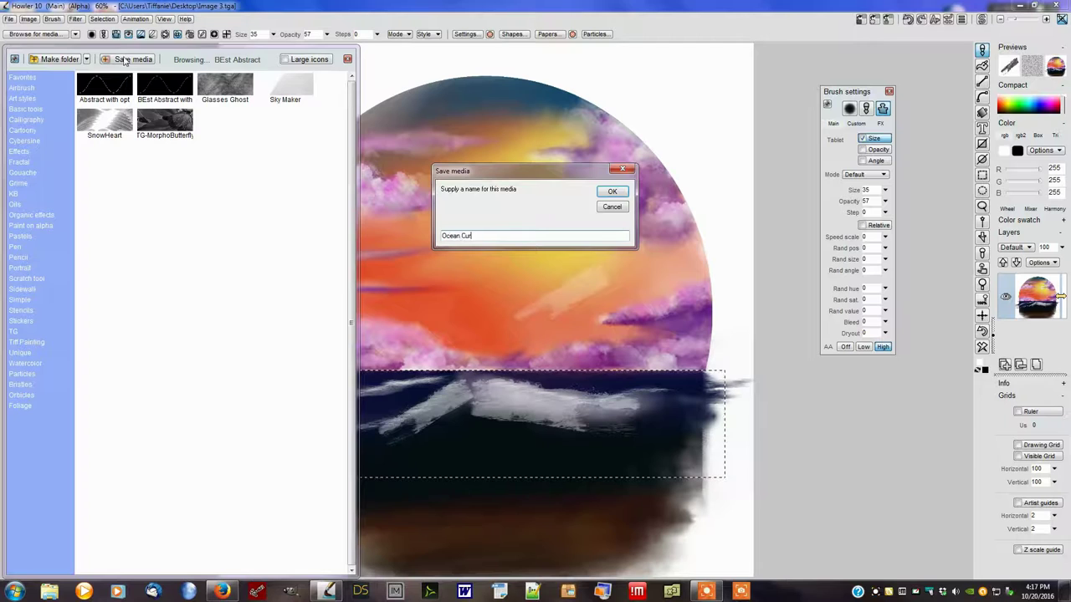
pyautogui.click(611, 191)
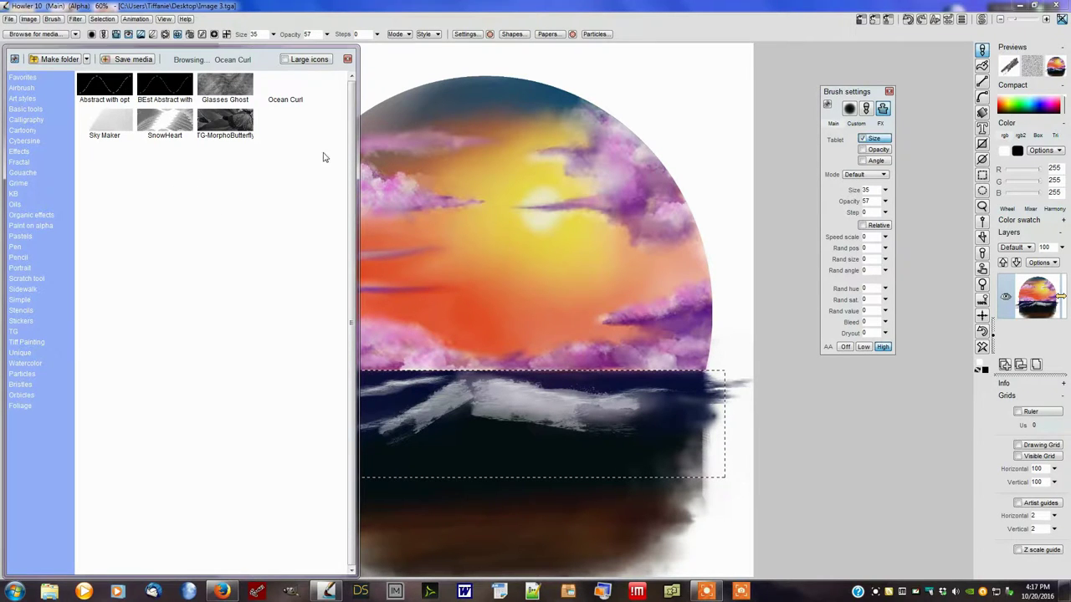
# - Close the brush library, then draw a test stroke on the dark water and undo it
pyautogui.click(347, 58)
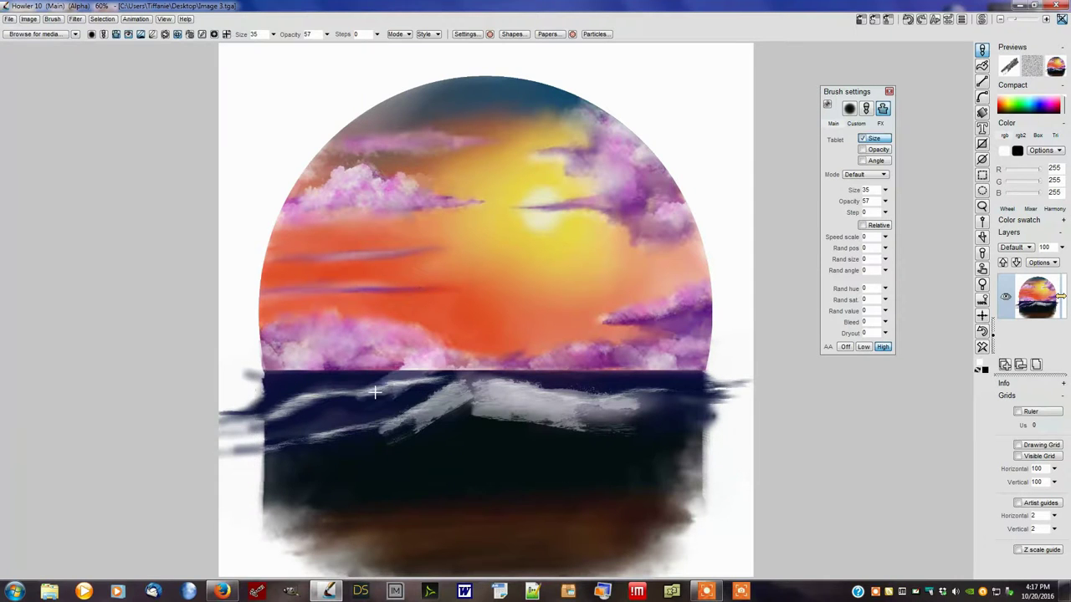
pyautogui.moveTo(339, 404)
pyautogui.mouseDown()
pyautogui.moveTo(293, 440)
pyautogui.moveTo(428, 459)
pyautogui.moveTo(444, 523)
pyautogui.moveTo(338, 522)
pyautogui.mouseUp()
pyautogui.hotkey('ctrl', 'z')
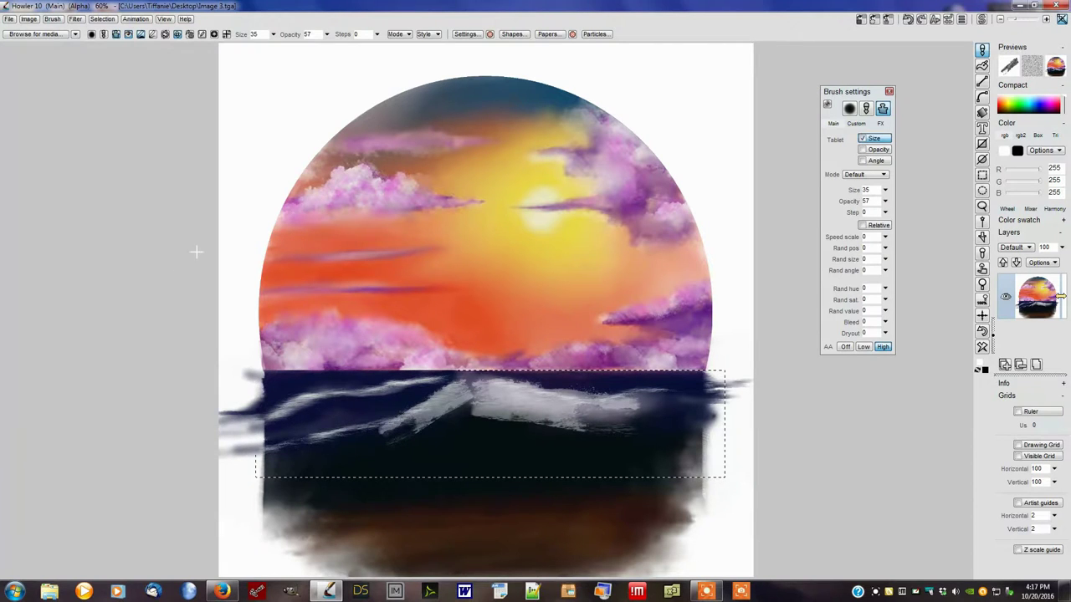